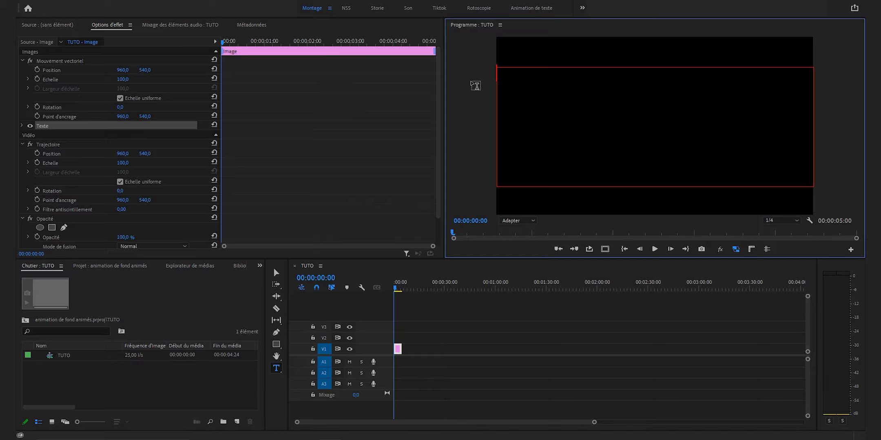
Enter "III" in the empty text box and set the text's font to FatFrank
text(III)
drag(522, 73, 507, 78)
click(22, 126)
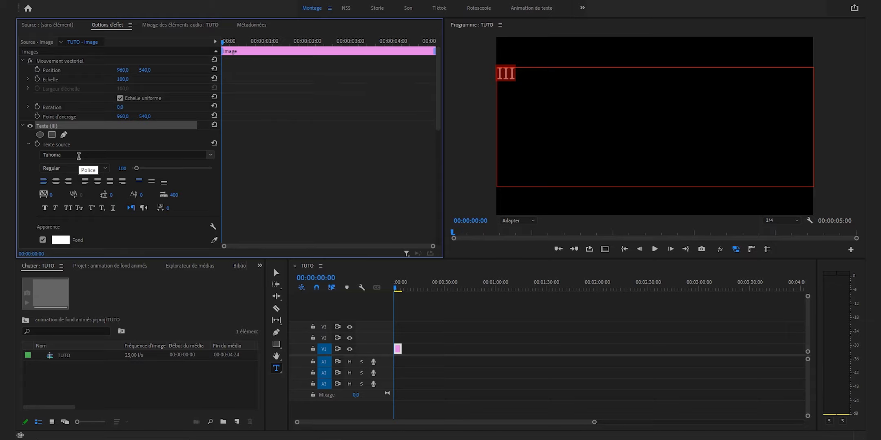
click(78, 155)
key(BackSpace)
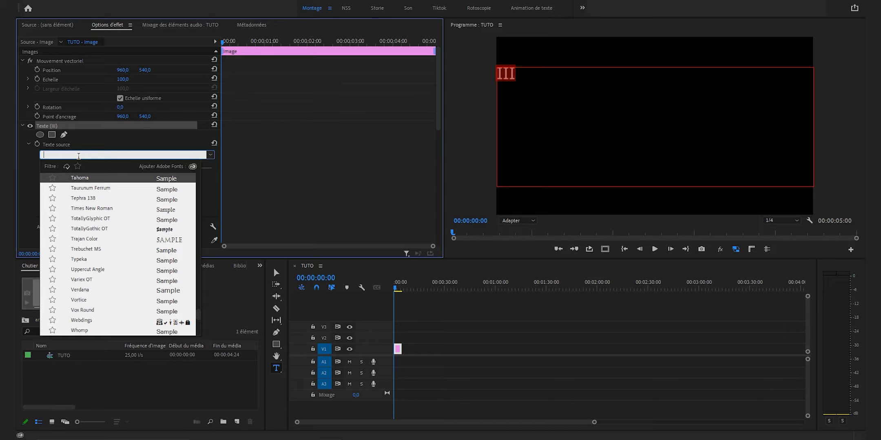
text(fat)
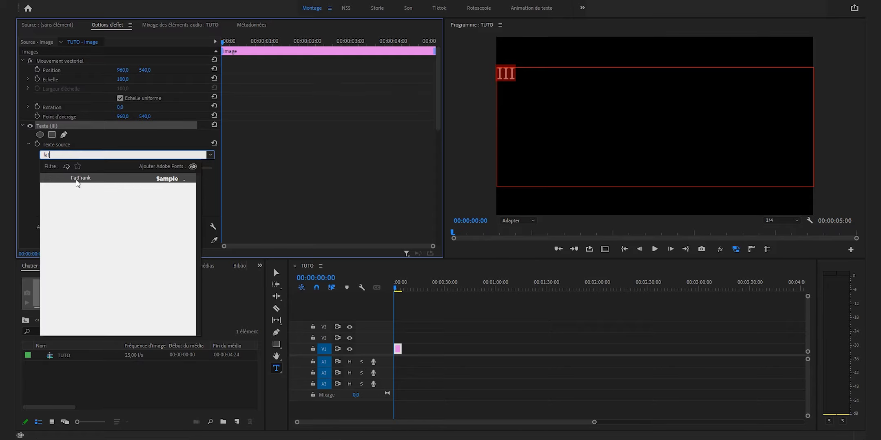
click(75, 181)
Centre the text horizontally and vertically inside its box and set the font size to 490
click(56, 181)
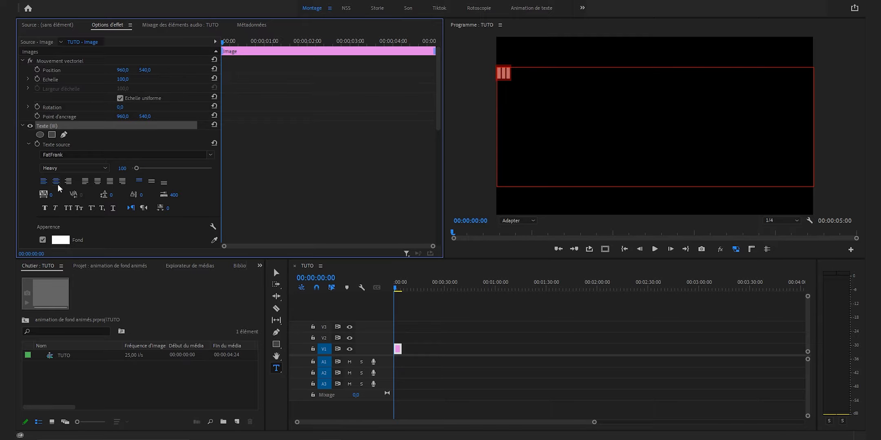
click(151, 182)
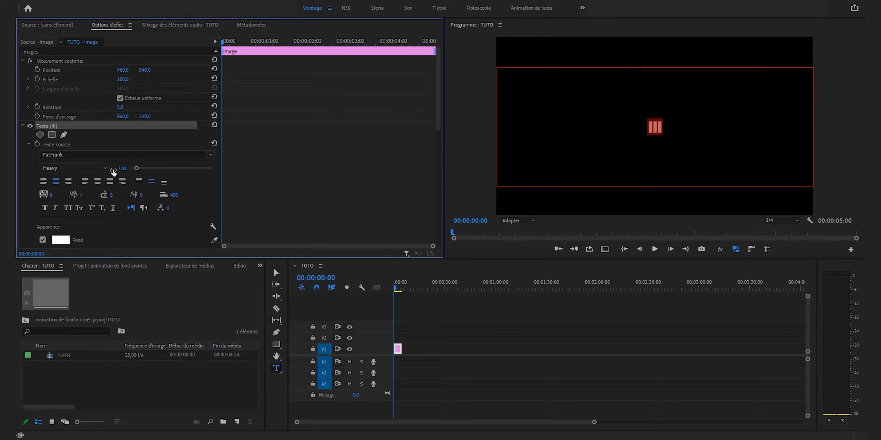
click(121, 168)
text(490)
key(Return)
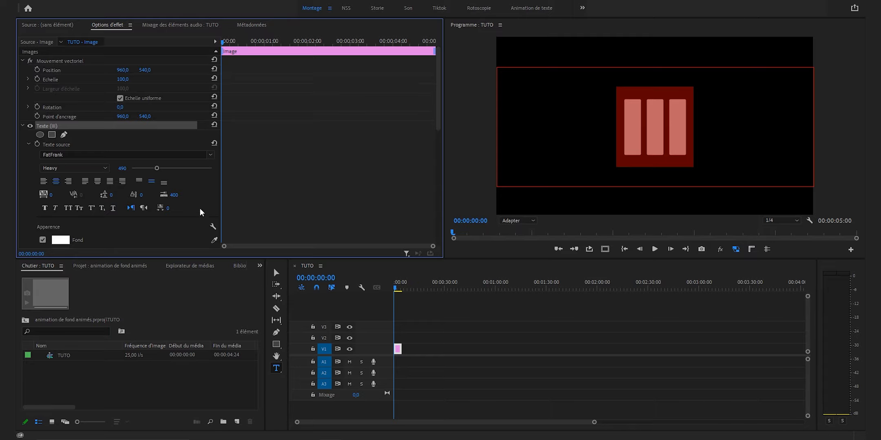
Centre the text box vertically and horizontally in the frame using Essential Graphics, and restore the Montage workspace's saved layout
click(232, 1)
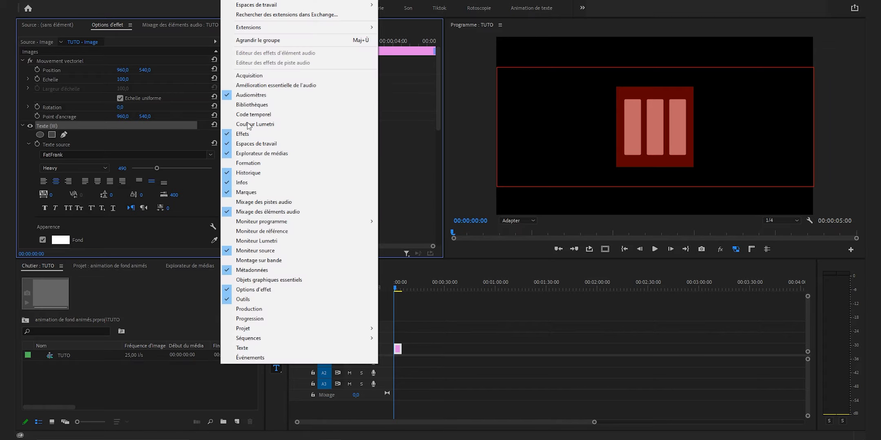
click(269, 279)
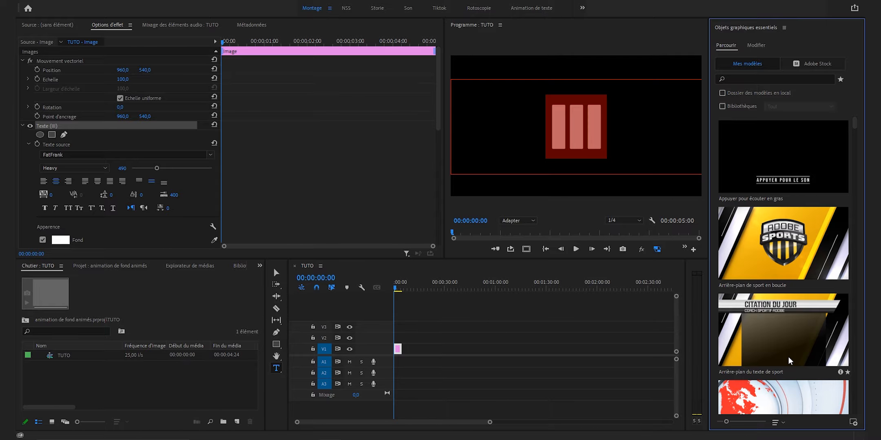
click(751, 45)
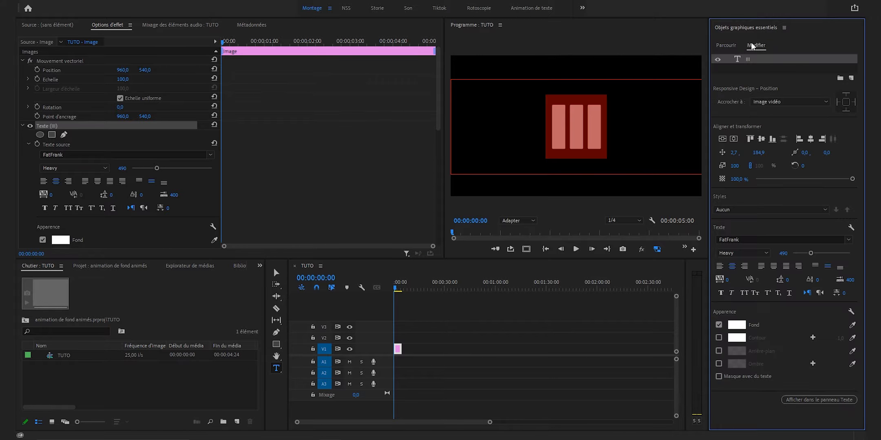
click(722, 140)
click(732, 139)
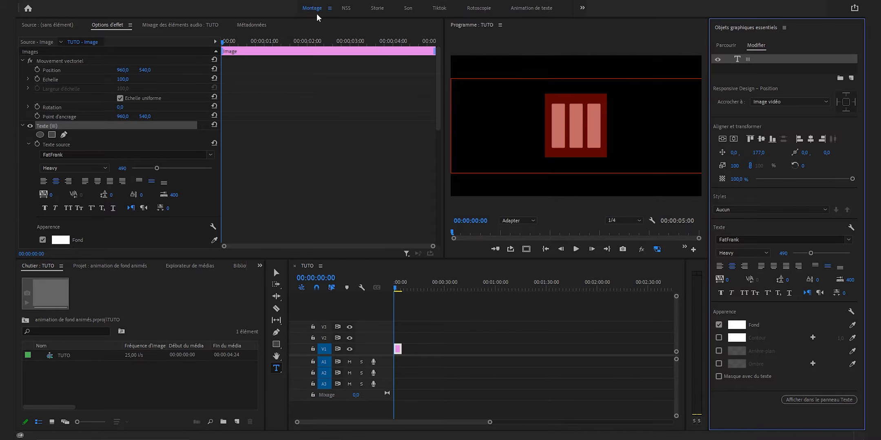
click(330, 9)
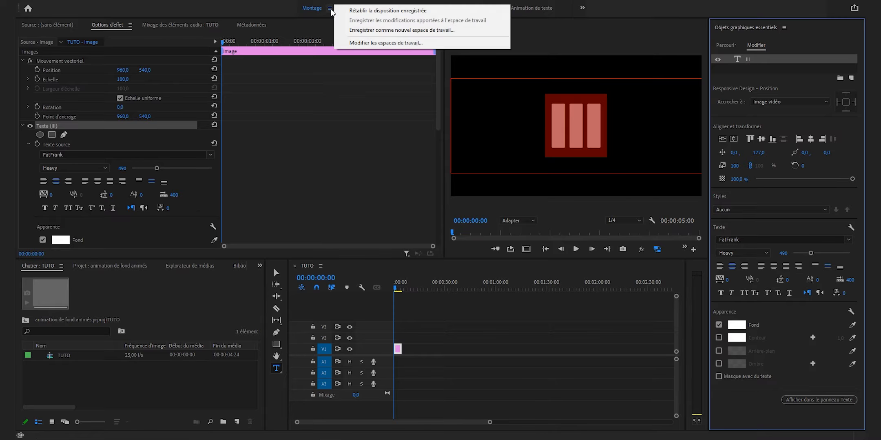
click(358, 12)
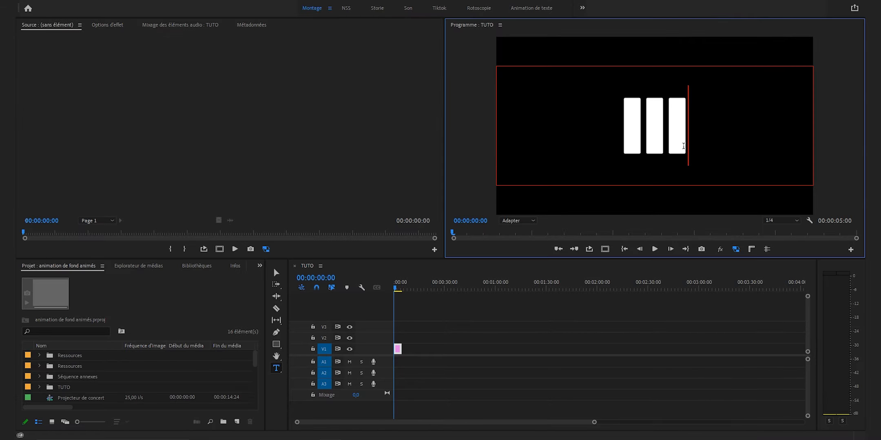
Extend the text to a row of fourteen "I" characters spanning the frame's width
text(IIIIII)
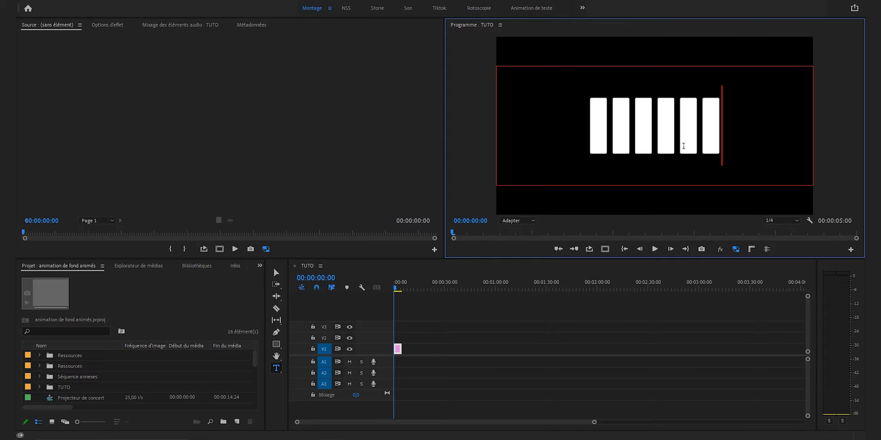
text(IIIIIIII)
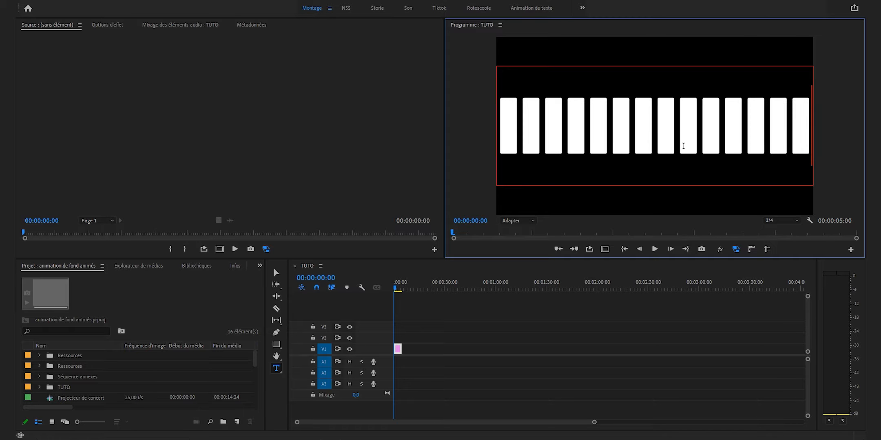
click(567, 306)
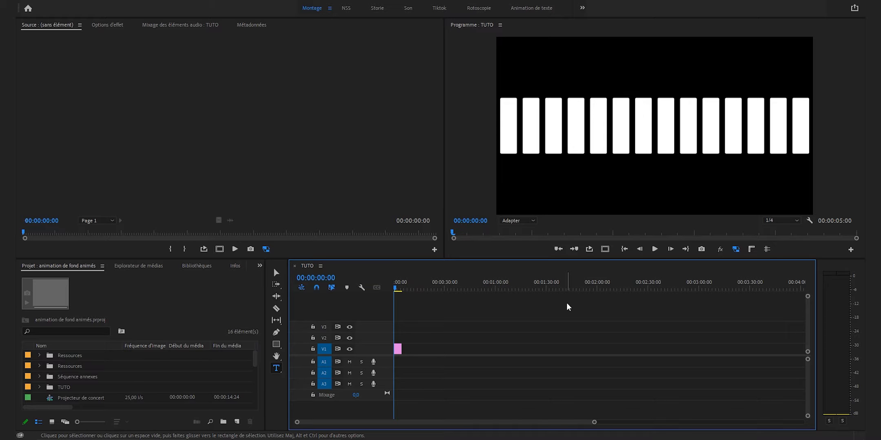
Apply the Dégradé effect from the Générer category to the text clip on V1 and extend the clip to 15 seconds
key(shift+7)
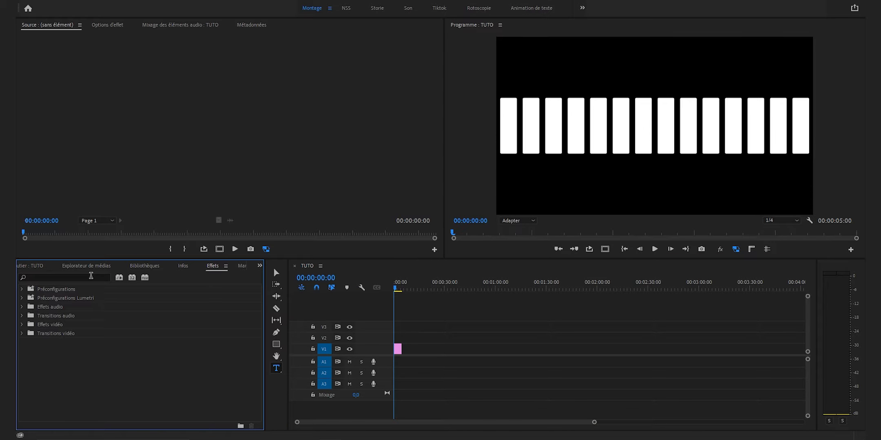
click(91, 277)
text(d)
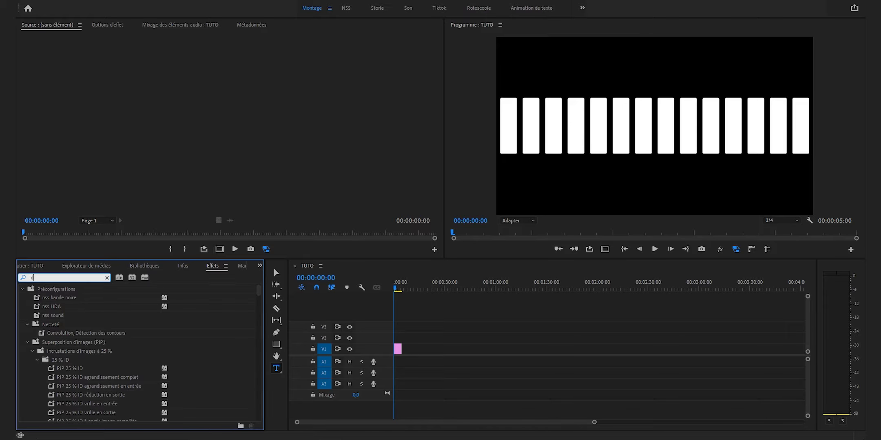
text(égradé)
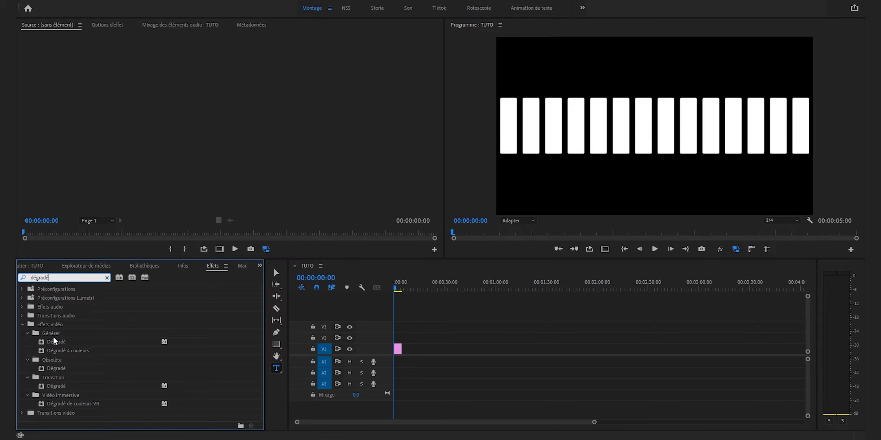
drag(56, 342, 397, 349)
drag(594, 423, 407, 422)
drag(446, 350, 535, 338)
Set the Dégradé effect's start point Y to 358 and its end point Y to 723
key(shift+5)
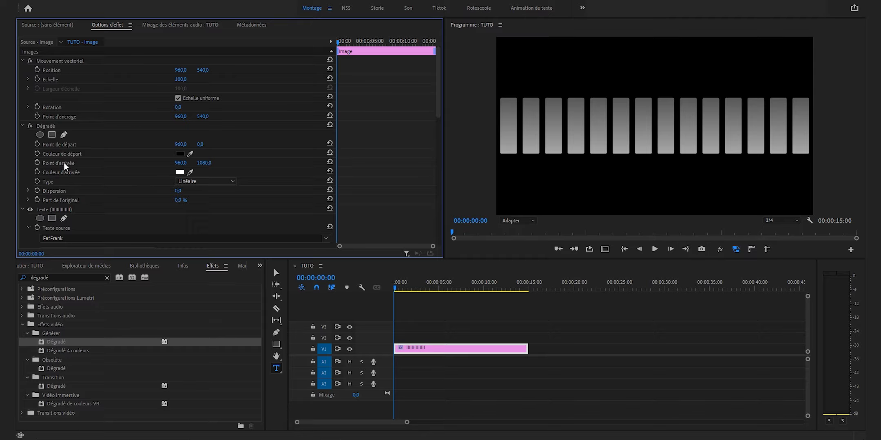
click(63, 143)
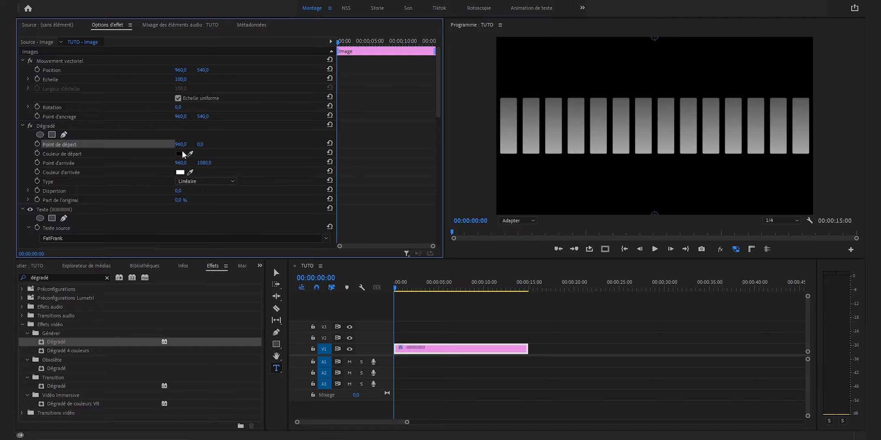
drag(200, 145, 346, 144)
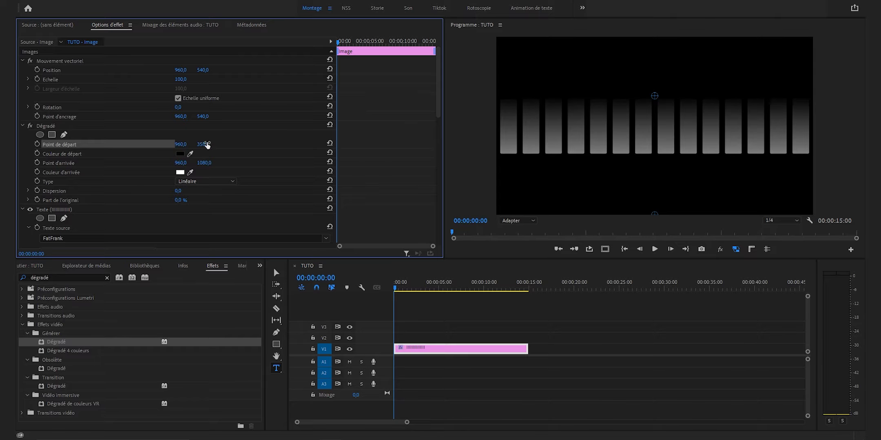
drag(203, 163, 57, 163)
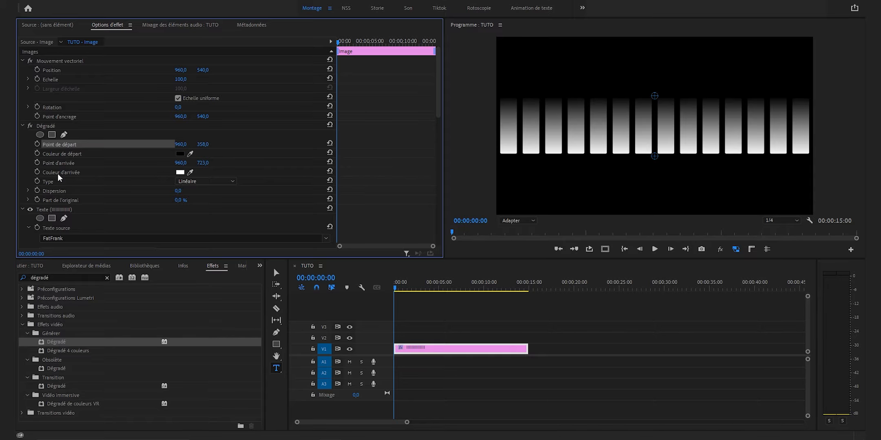
Set the gradient's start colour to FF7878 and its end colour to FFD87A
click(179, 153)
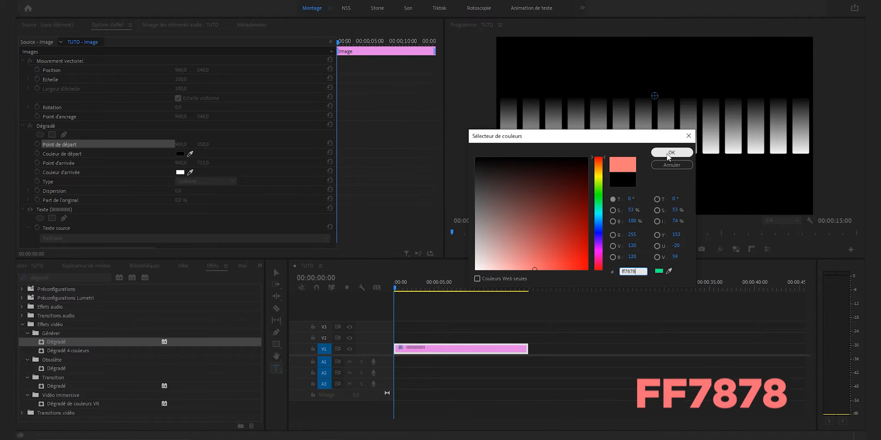
click(668, 152)
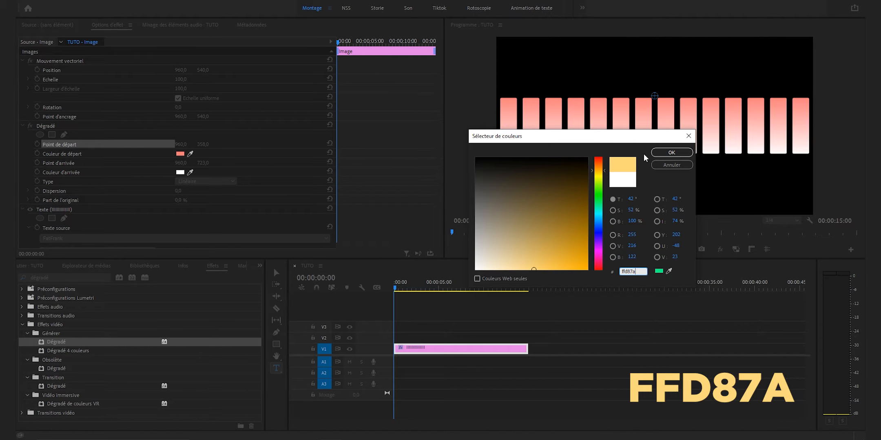
click(671, 152)
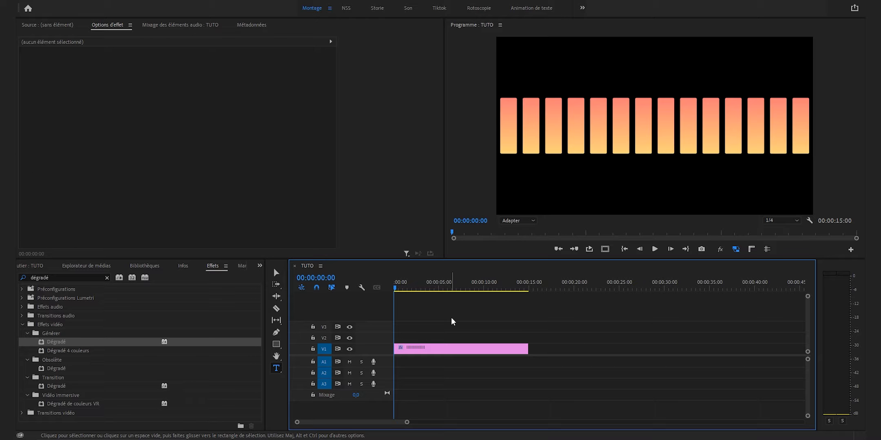
Nest the text clip on V1 into a sequence named "texte"
right_click(461, 350)
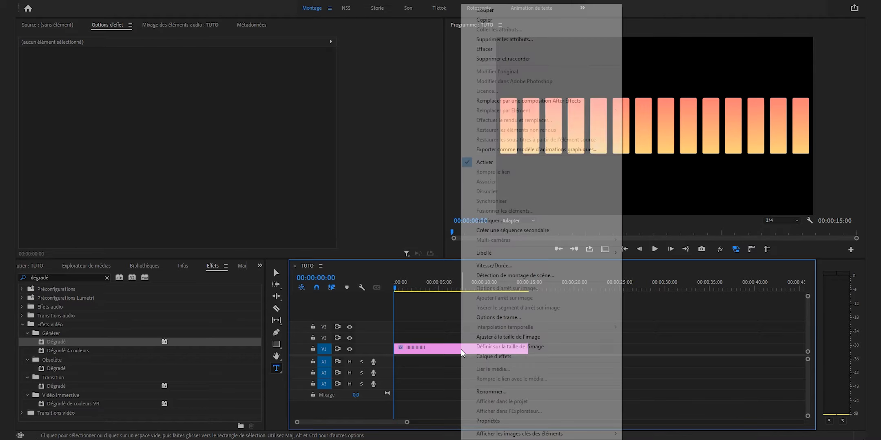
click(499, 221)
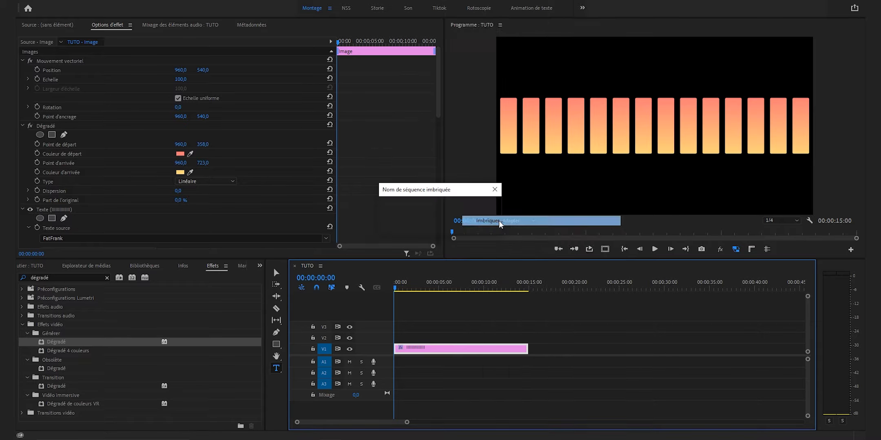
text(texte)
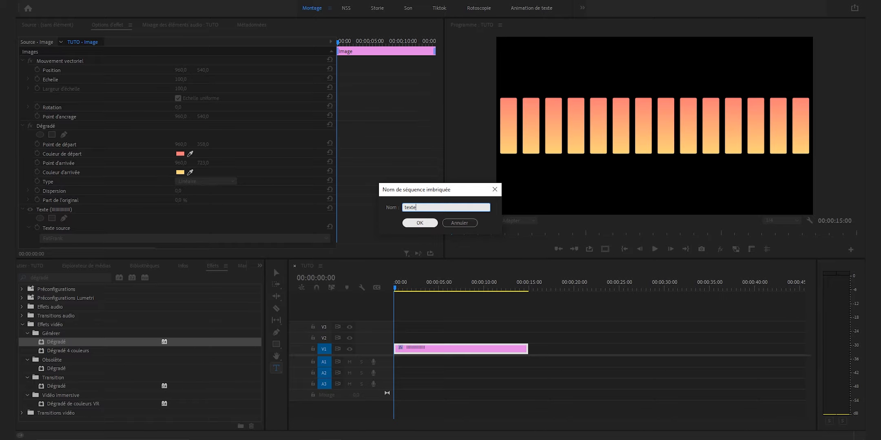
click(426, 222)
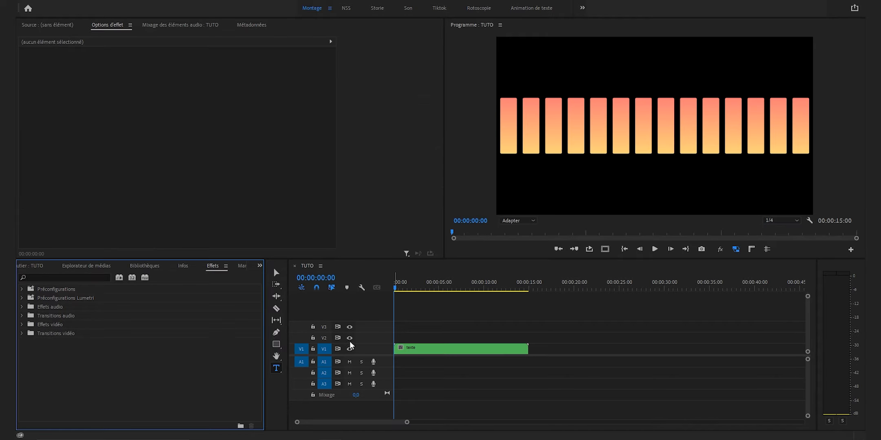
Find the Projection VR effect and apply it to the nested "texte" clip
click(59, 276)
text(projec)
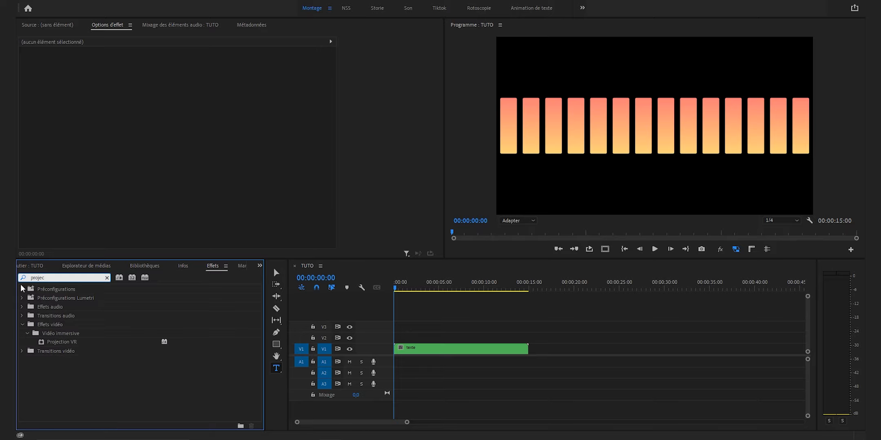
drag(61, 341, 411, 347)
Turn off the automatic VR properties for both input and output in the Projection VR effect
scroll(104, 244, down, 3)
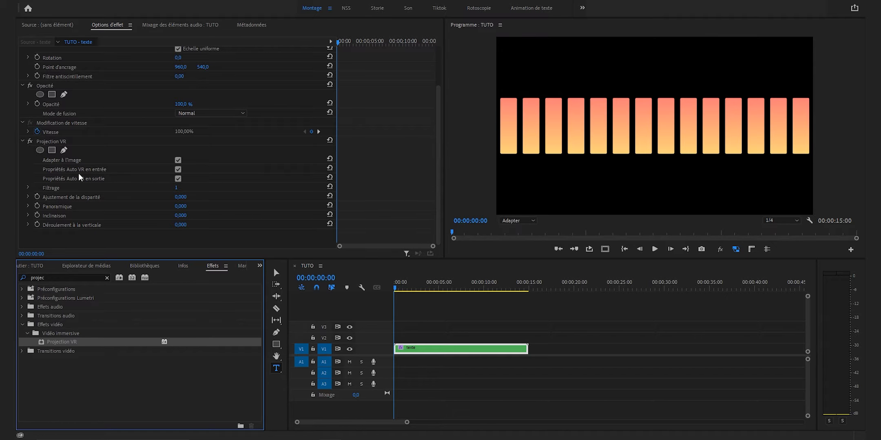
click(178, 169)
click(179, 206)
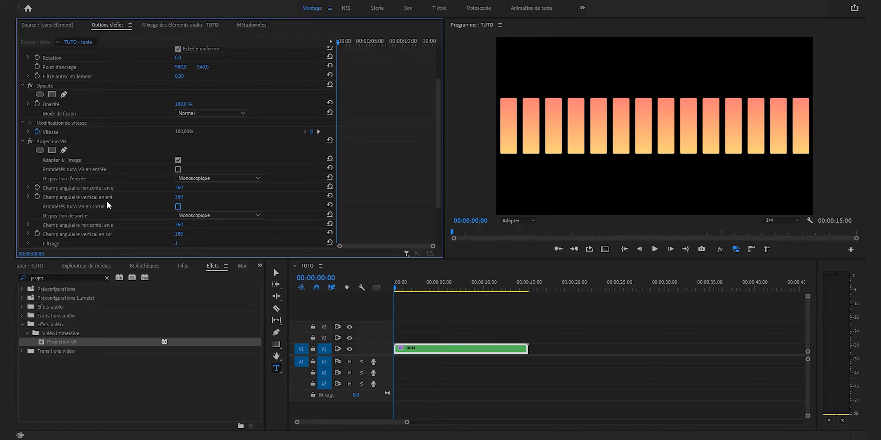
Set Projection VR's input vertical field of view to 60 and its output horizontal field of view to 180
click(176, 197)
text(60)
key(Return)
scroll(267, 184, down, 2)
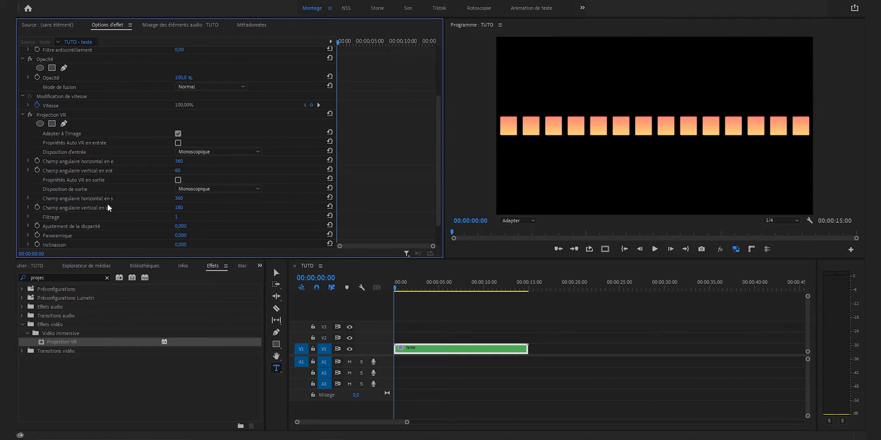
click(179, 198)
text(180)
key(Return)
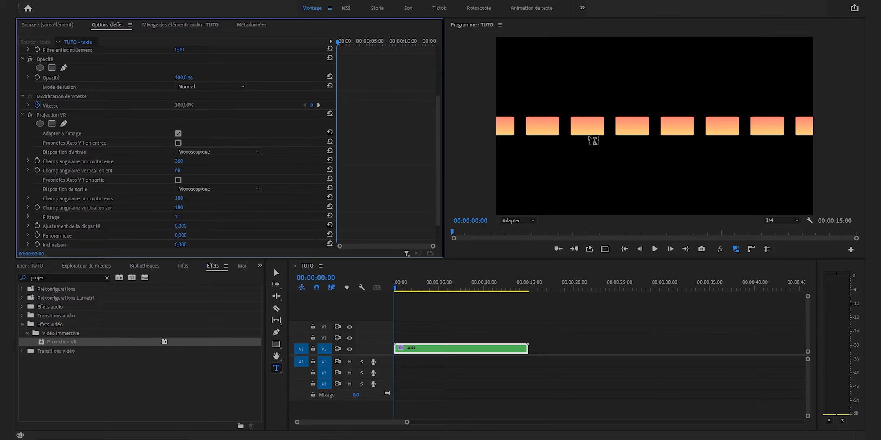
scroll(54, 212, down, 2)
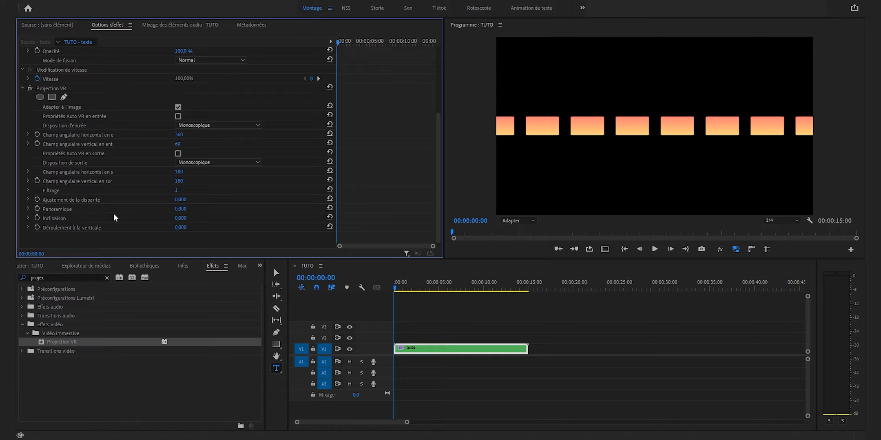
Set the Projection VR effect's pan (Panoramique) to 90 and its roll (Déroulement à la verticale) to 90
click(181, 209)
text(90)
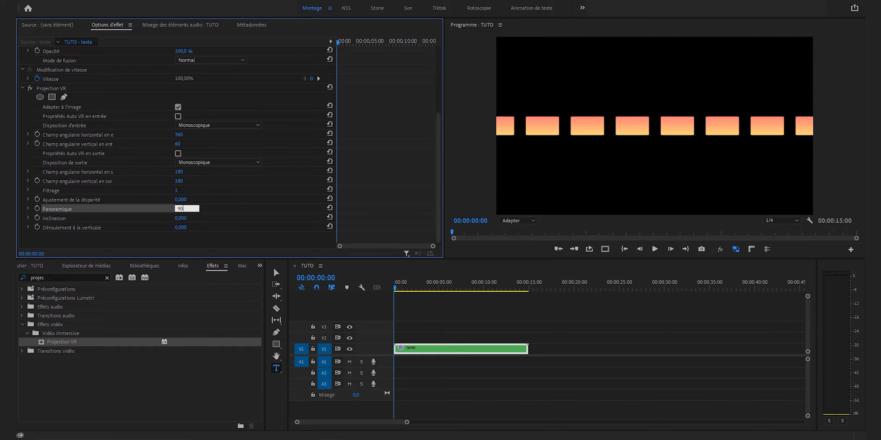
key(Return)
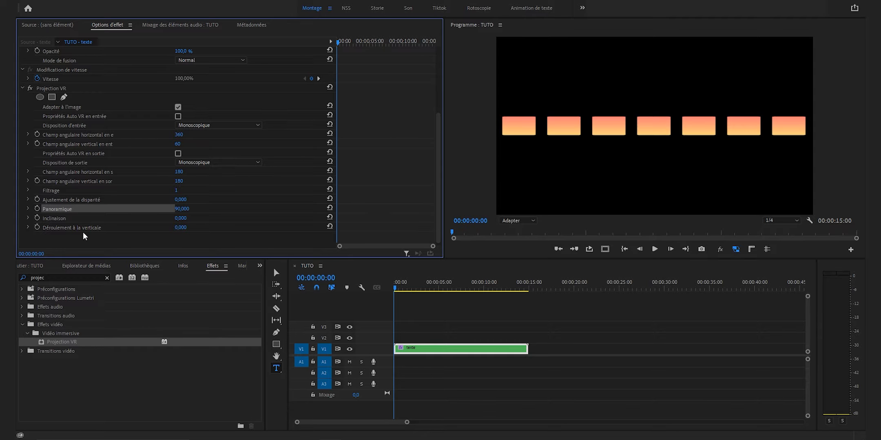
click(181, 228)
text(90)
key(Return)
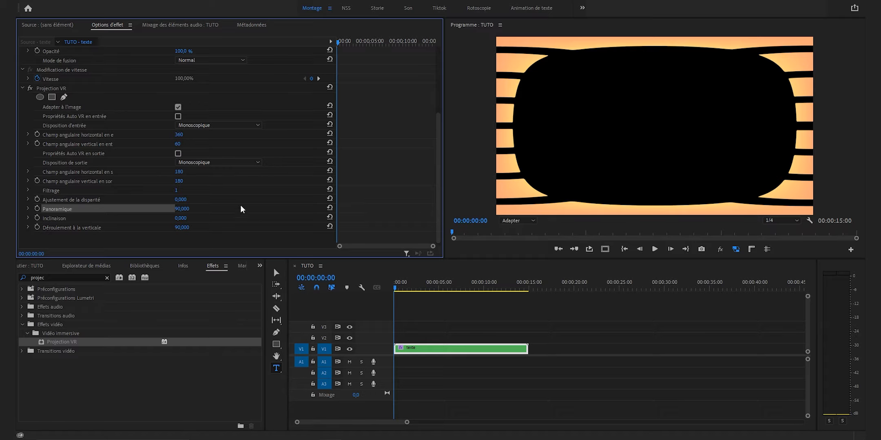
Enable keyframing for Projection VR's tilt (Inclinaison) at 00:00:00:00 and set its first keyframe to -90
click(38, 218)
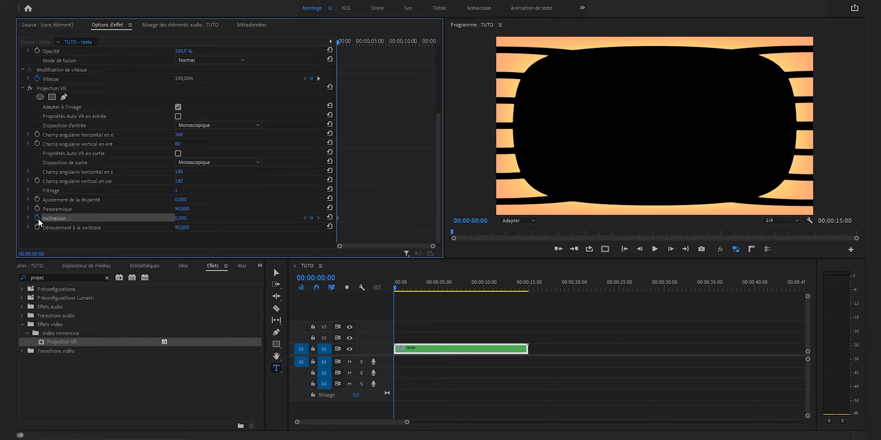
click(187, 219)
text(-90)
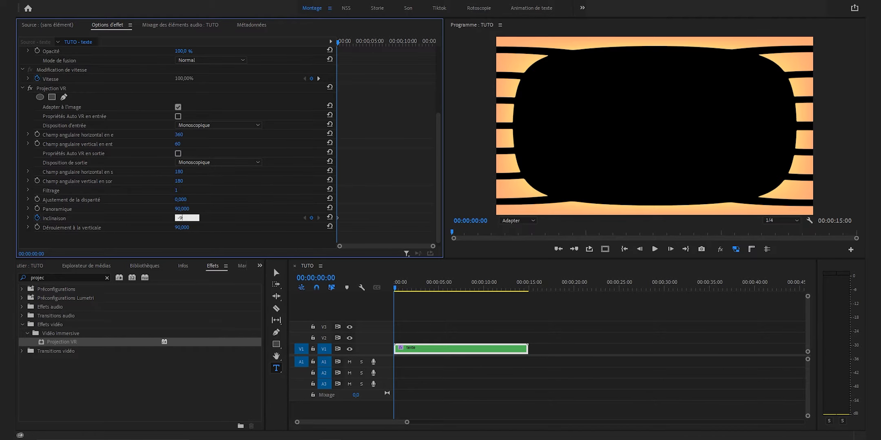
key(Return)
Add a second tilt keyframe of 90 and place it at the end of the "texte" clip
drag(351, 42, 383, 43)
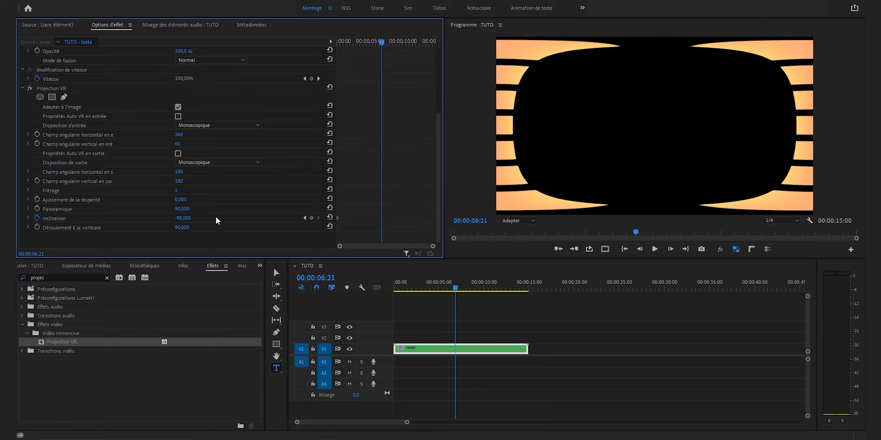
click(186, 219)
text(90)
key(Return)
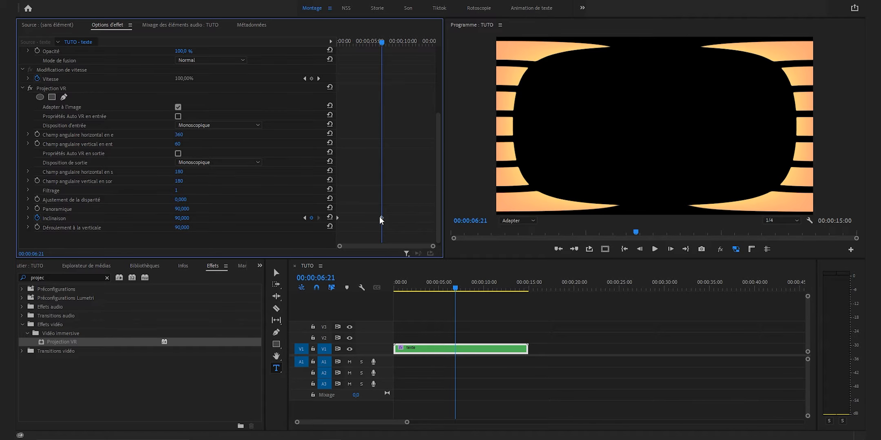
drag(380, 217, 443, 218)
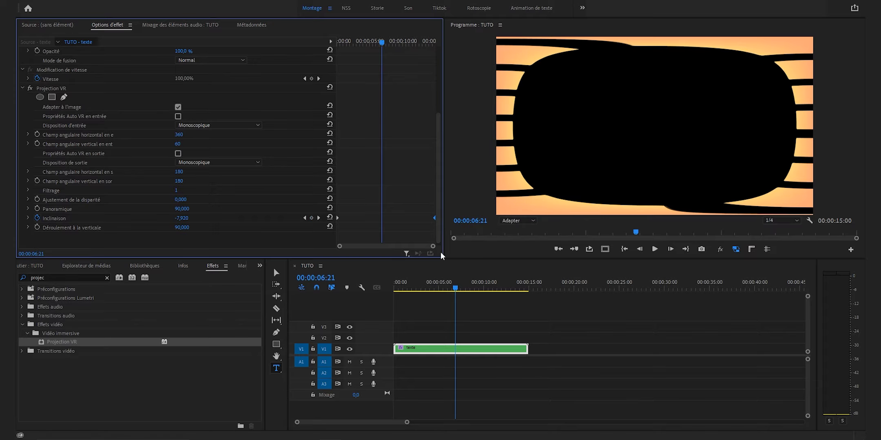
Play the animation from the start and move the last tilt keyframe earlier to speed up the motion
key(Home)
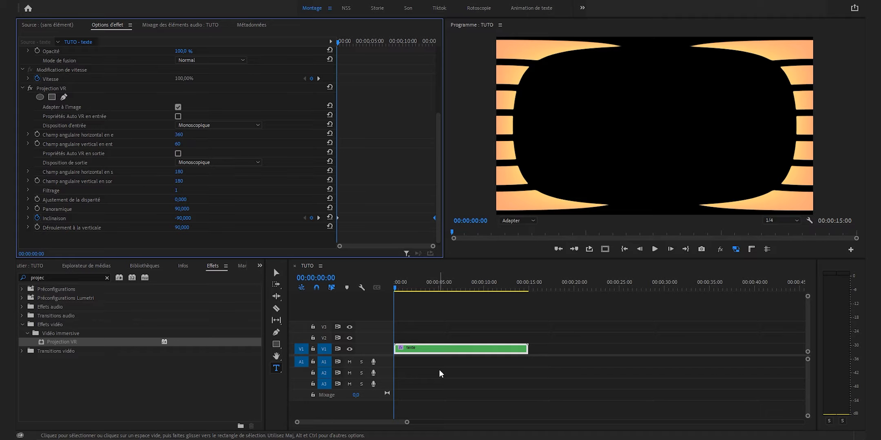
key(space)
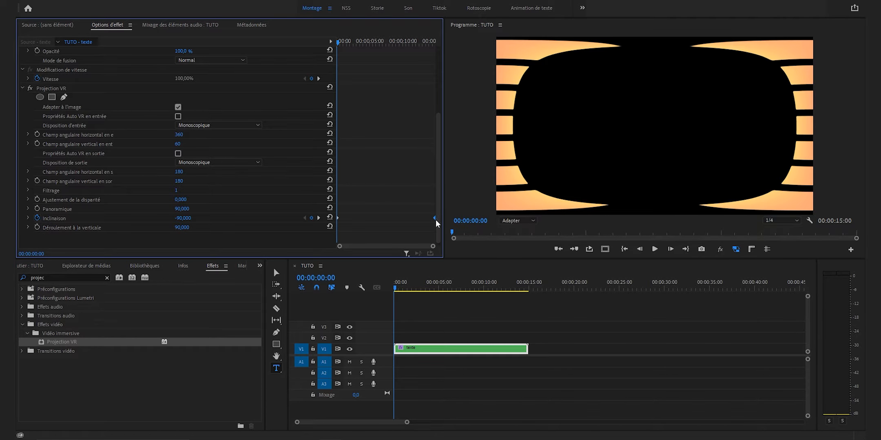
drag(433, 218, 407, 219)
key(space)
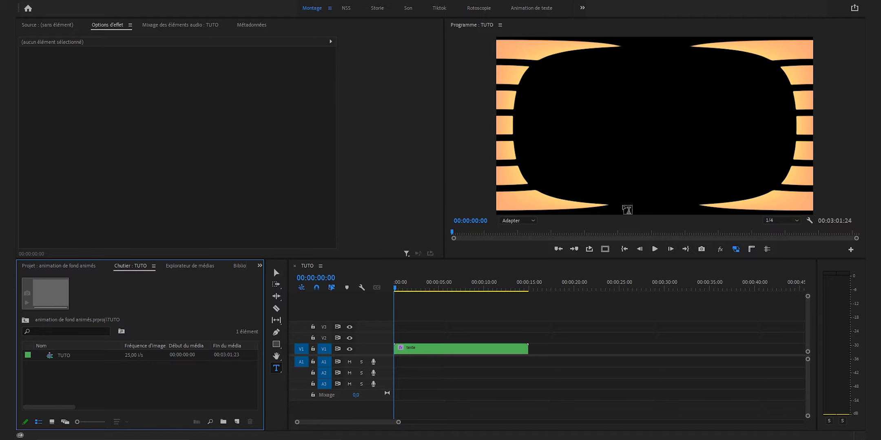
Create a 1920 x 1080 colour matte in black (000000) with the default name in the TUTO bin
right_click(146, 380)
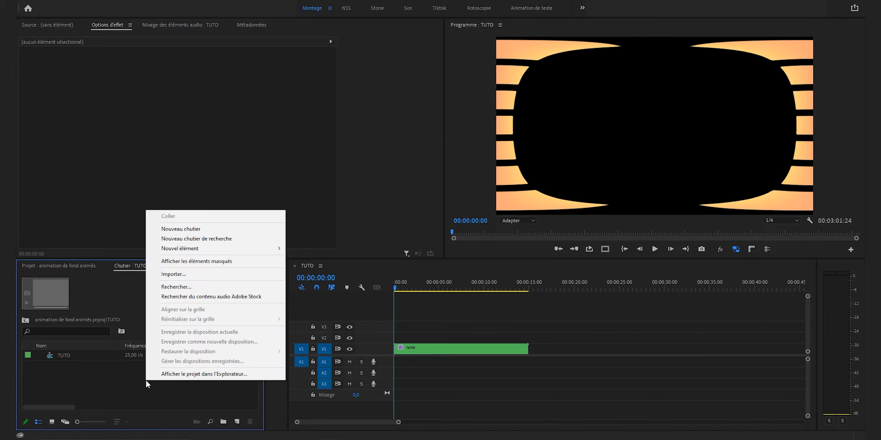
mouse_move(205, 250)
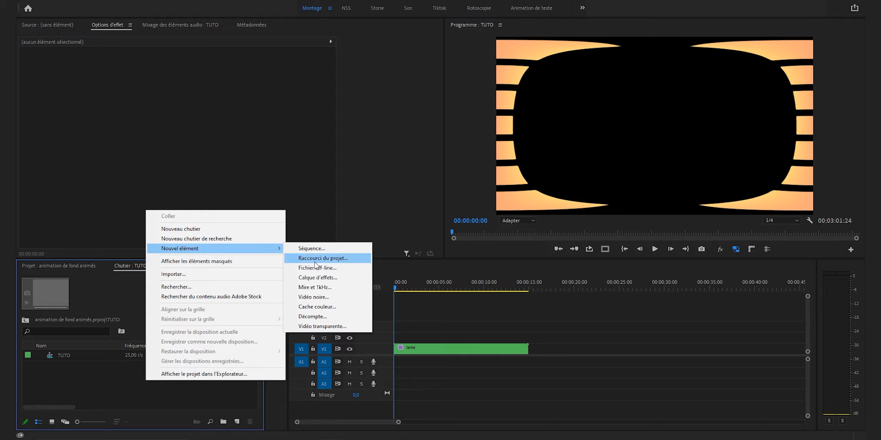
click(330, 308)
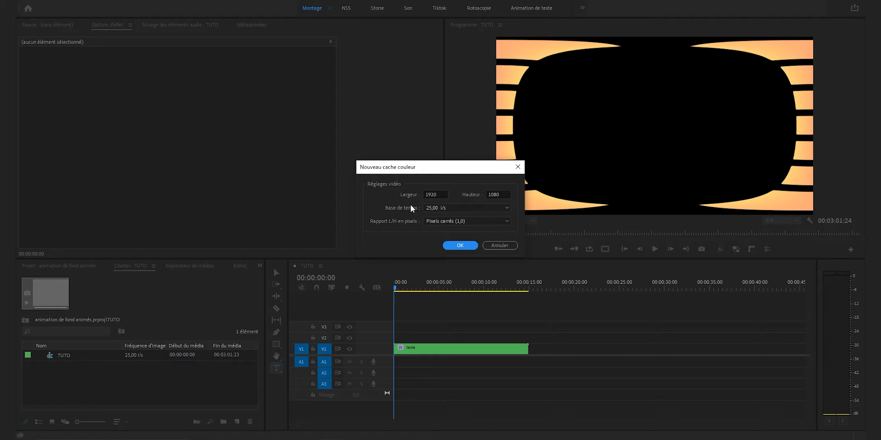
click(460, 245)
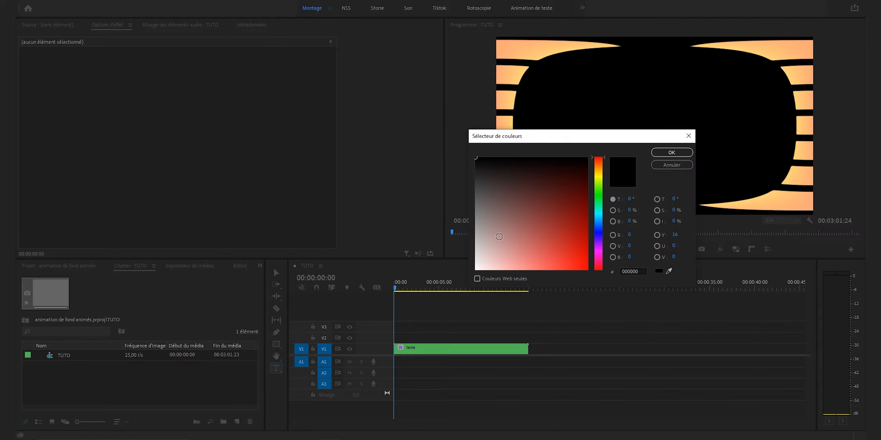
click(669, 153)
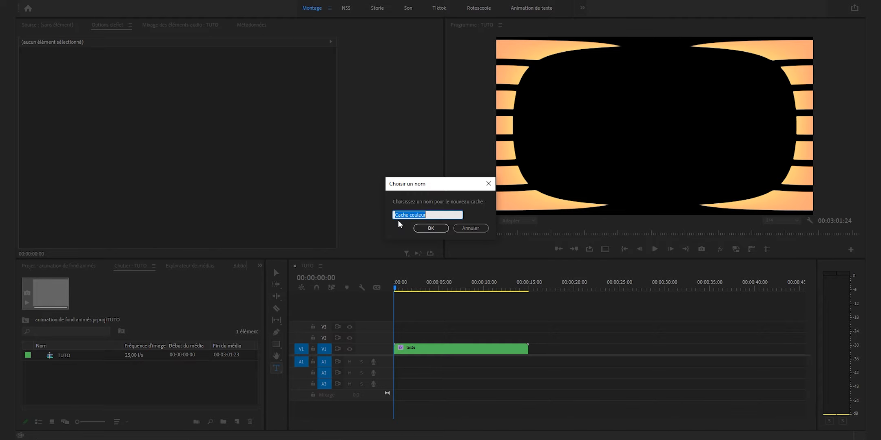
click(424, 228)
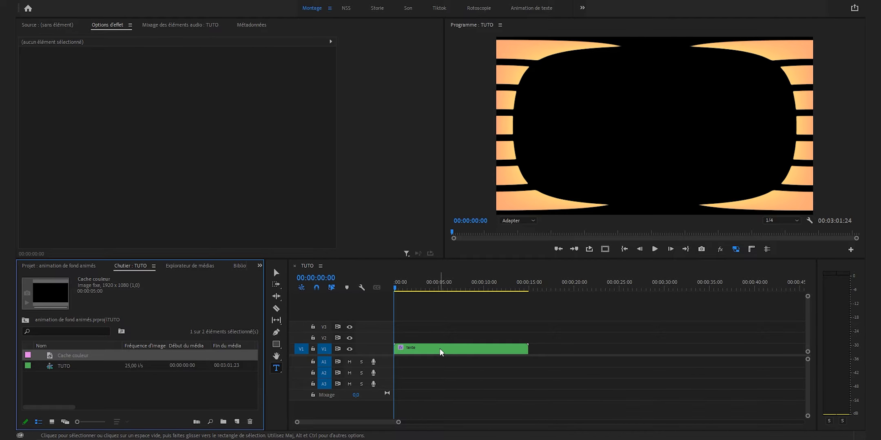
Move the "texte" clip up to V2 and place the colour matte beneath it on V1, matching its length
drag(440, 349, 436, 338)
drag(58, 356, 526, 351)
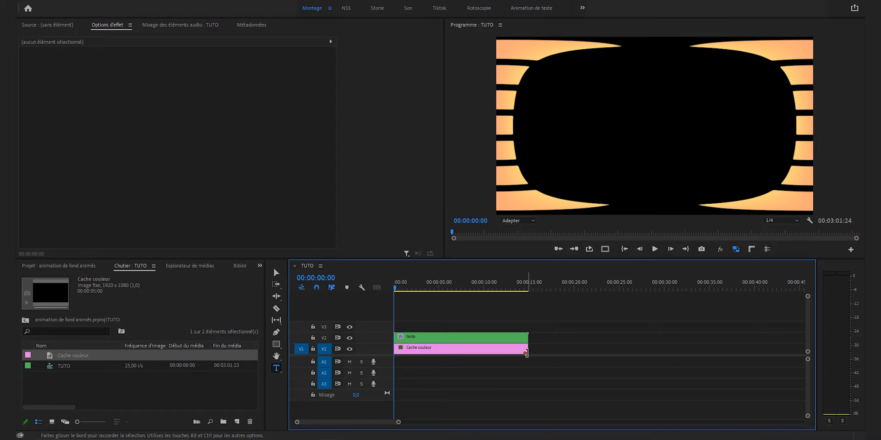
Find the Dégradé effect in the Générer category and apply it to the colour matte on V1
scroll(197, 263, down, 4)
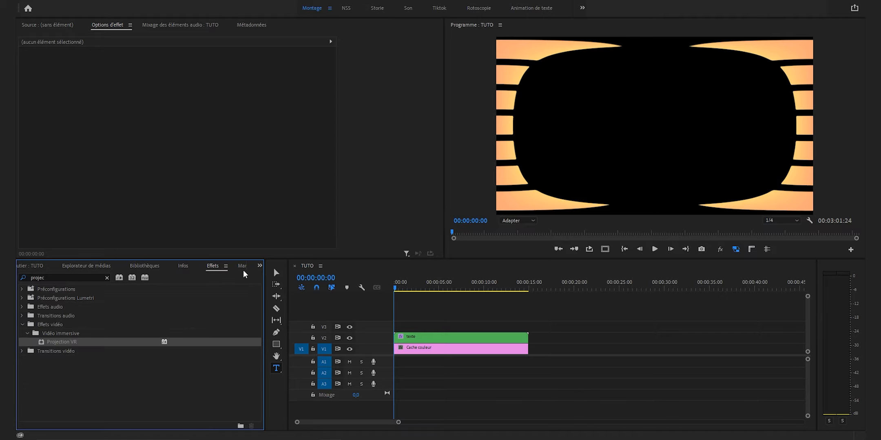
drag(60, 277, 16, 276)
key(BackSpace)
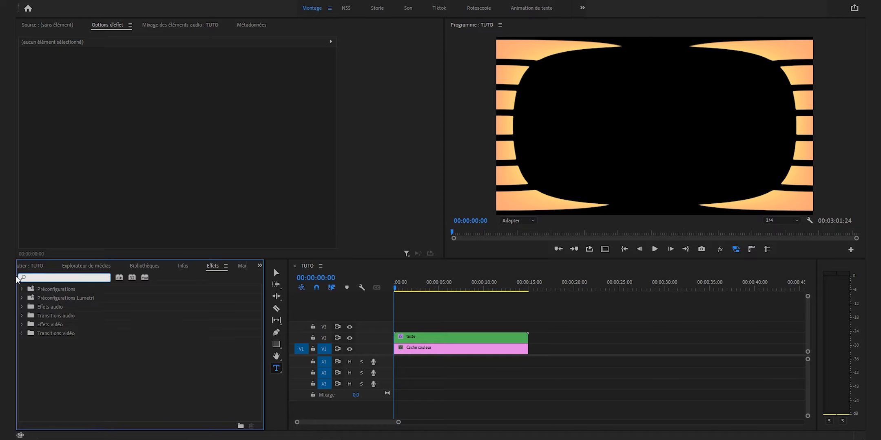
text(dégra)
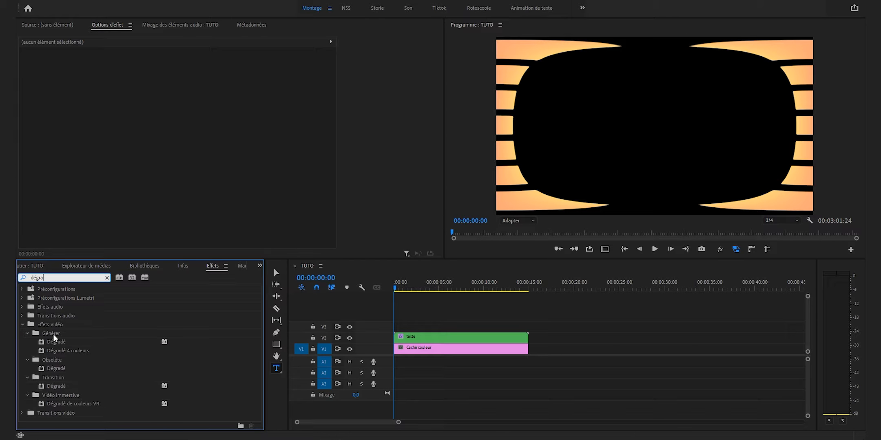
drag(58, 342, 455, 349)
click(455, 349)
Set the matte gradient's start colour to 1C294A and its end colour to 151E35
scroll(165, 223, down, 3)
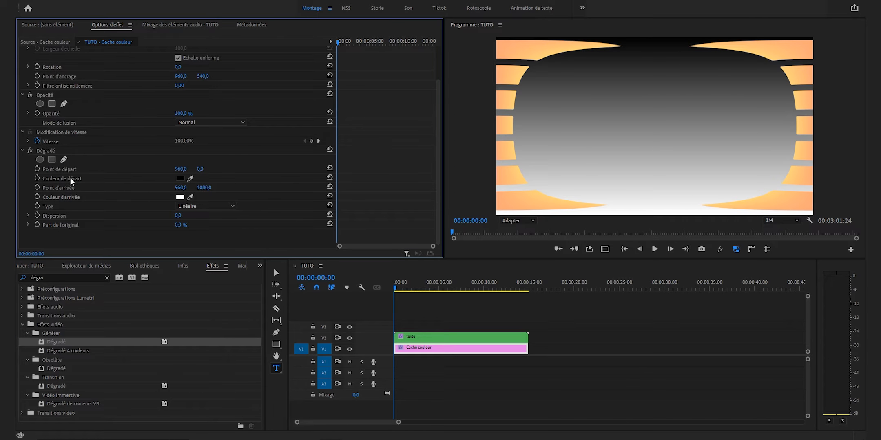
click(180, 178)
text(1C294A)
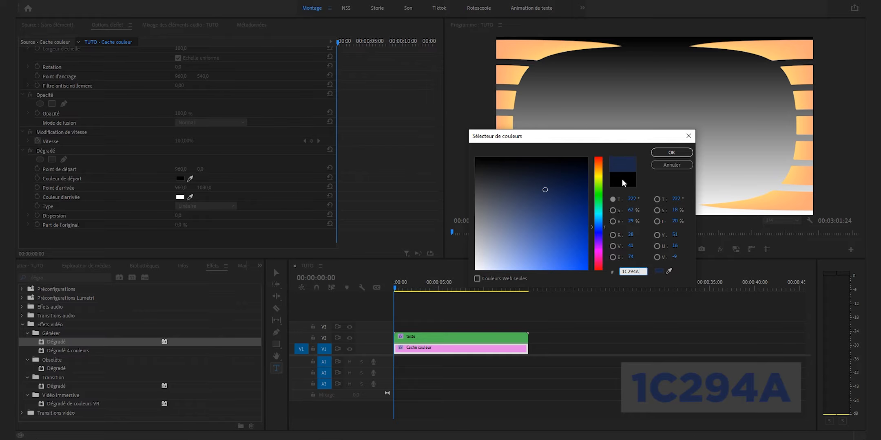
click(661, 153)
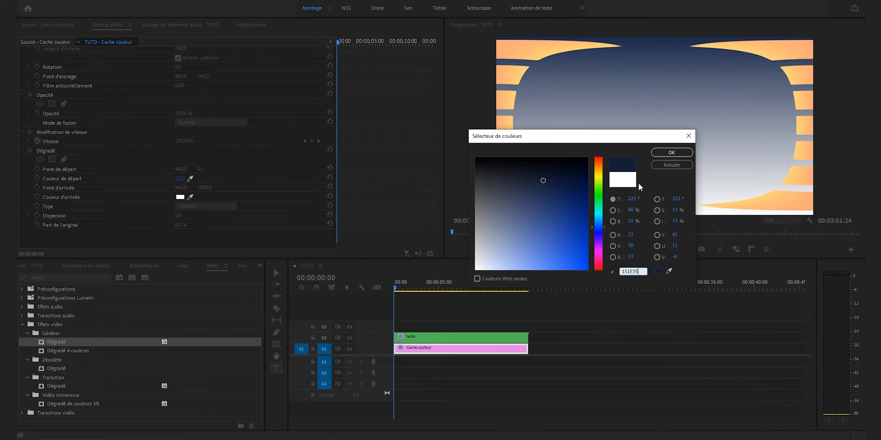
text(151E35)
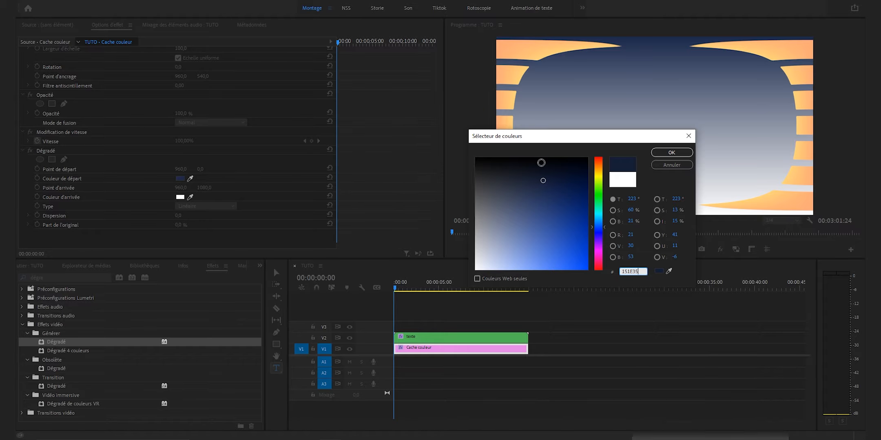
key(Return)
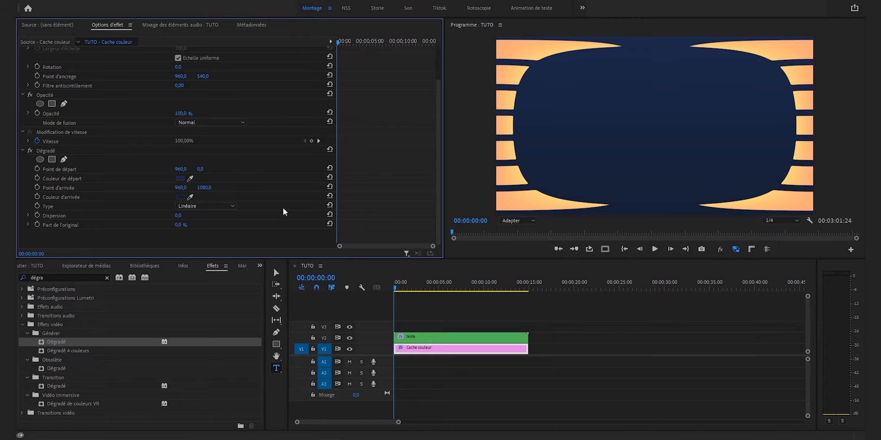
Change the matte's gradient type to Radial and centre its start point at 960, 540
click(228, 206)
click(224, 223)
click(199, 169)
text(540)
key(Return)
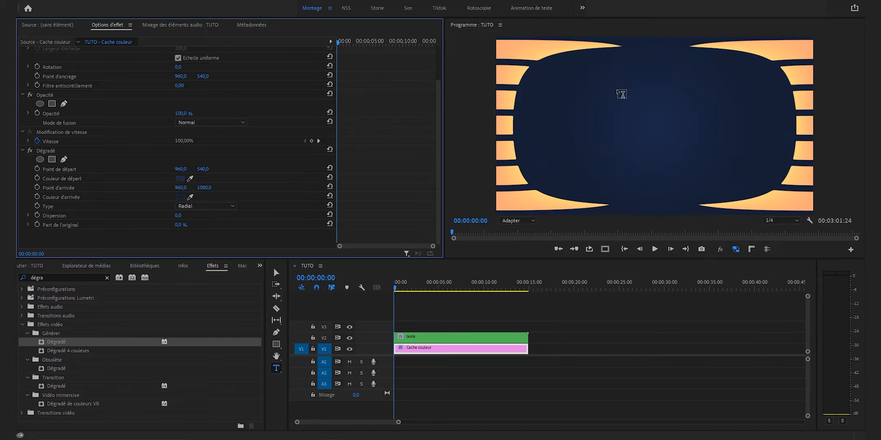
Set the radial gradient's end point to 0, 540
click(181, 189)
text(0)
key(Return)
click(203, 187)
text(540)
key(Return)
Play back the TUTO sequence to preview the animated bars over the gradient background
click(779, 346)
key(space)
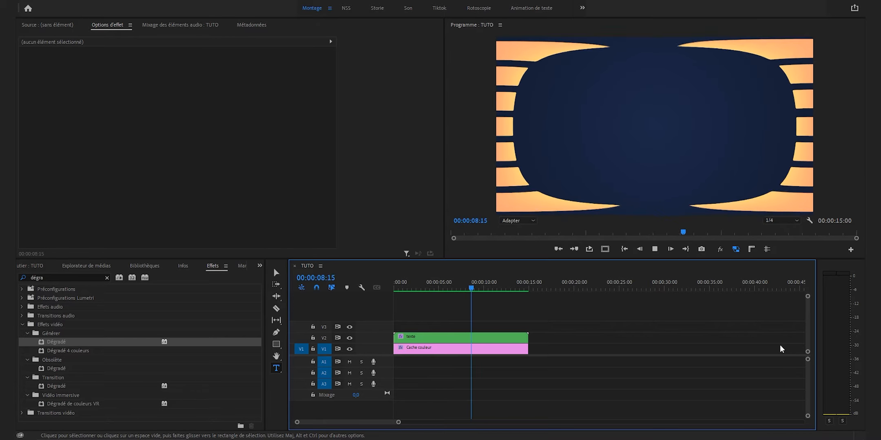
key(space)
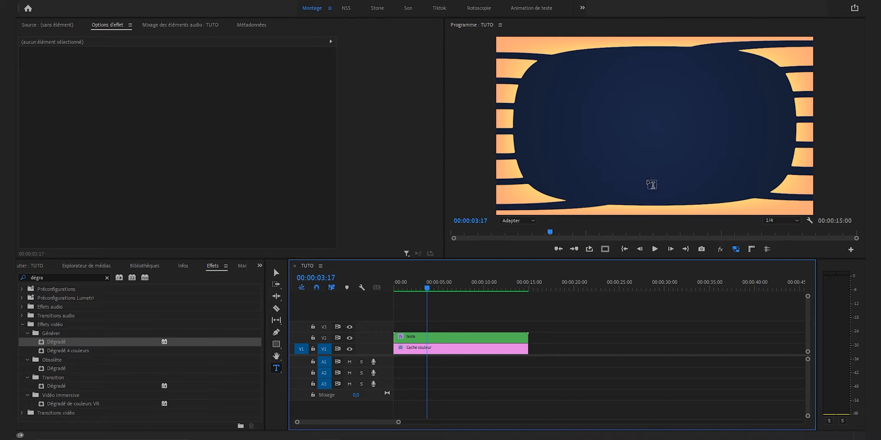
Open the nested "texte" sequence and replace the row of bars in its text with "TTTTTT"
double_click(420, 339)
double_click(642, 131)
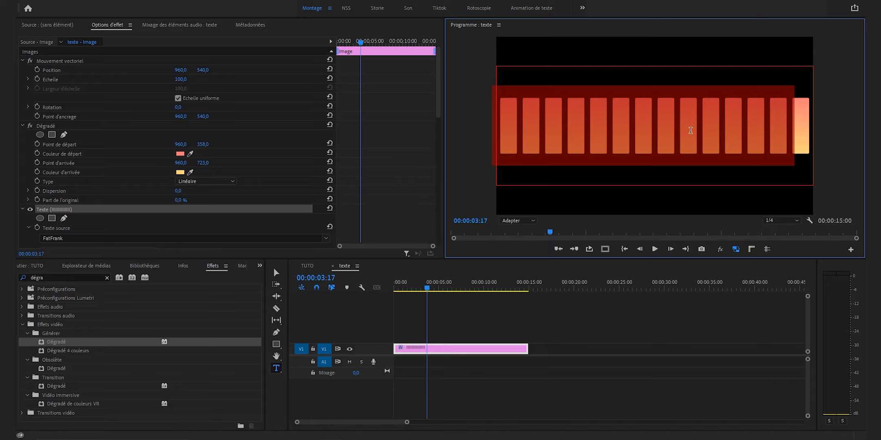
key(ctrl+a)
text(TTTTTT)
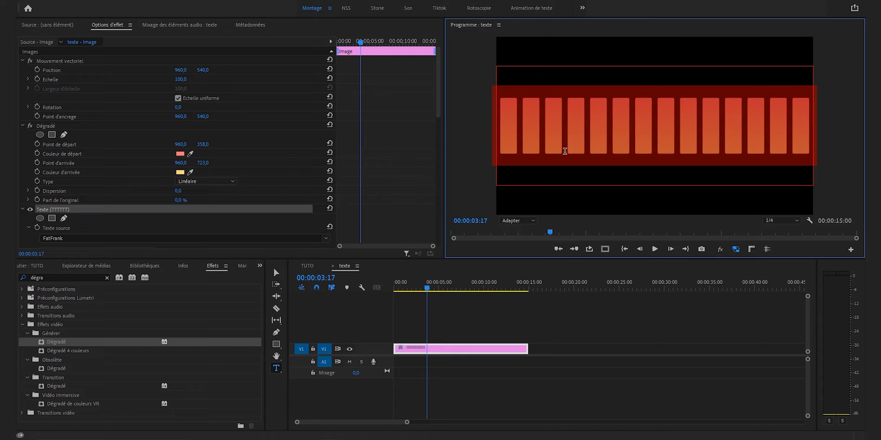
key(ctrl+z)
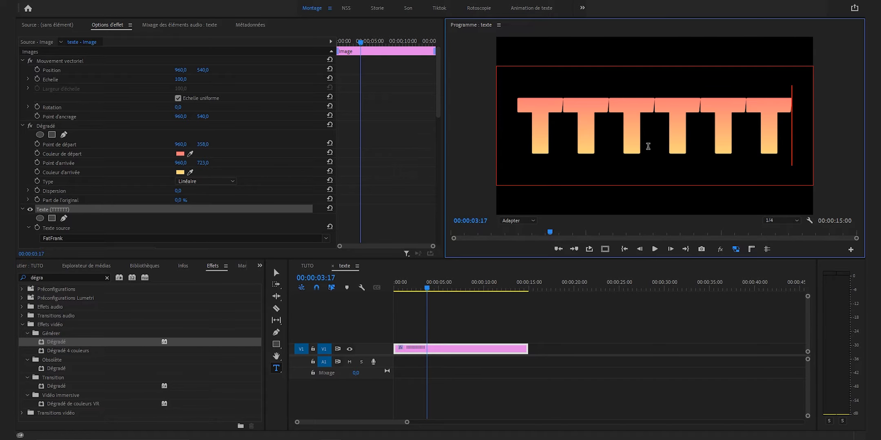
Enlarge the "TTTTTT" text so the letters span the full width of the frame
drag(688, 127, 525, 138)
scroll(163, 183, down, 2)
drag(168, 190, 196, 190)
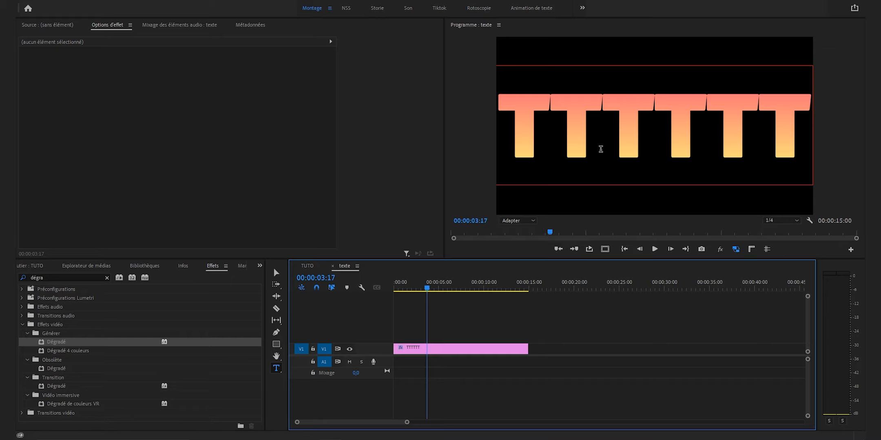
Rotate the "TTTTTT" text 180° in the nested "texte" sequence and check the effect in the TUTO sequence
click(313, 266)
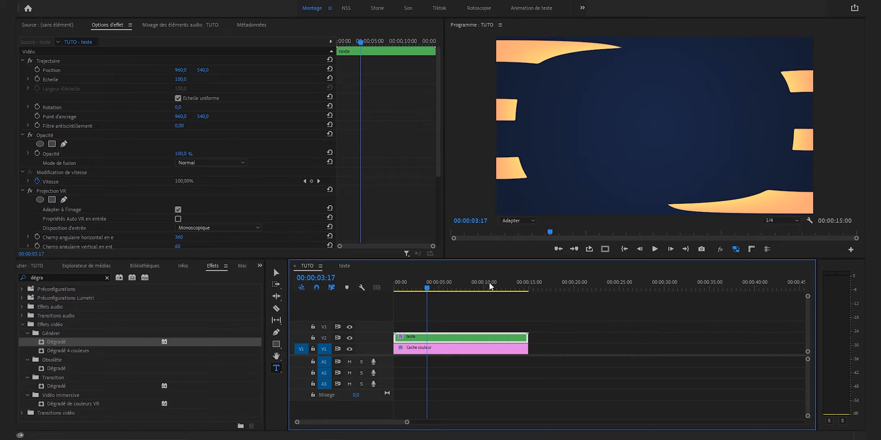
double_click(440, 337)
click(433, 350)
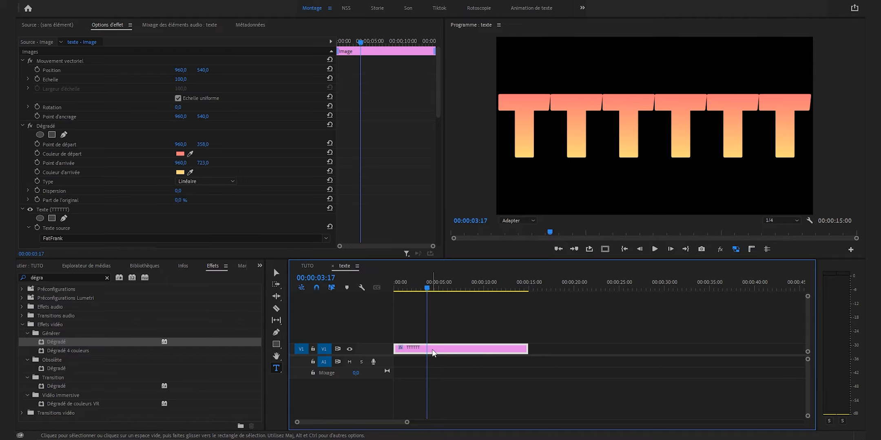
click(178, 107)
text(180)
key(Return)
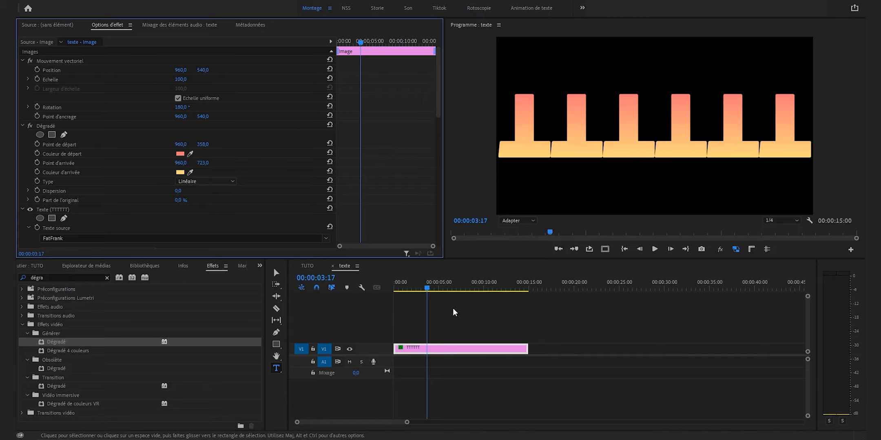
click(312, 266)
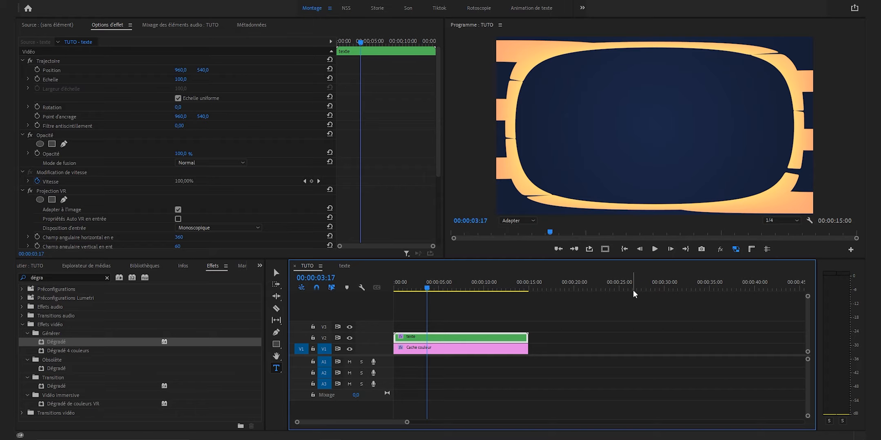
Replace the nested text with "OOOOO" and play back the TUTO sequence to preview the new shapes
click(345, 266)
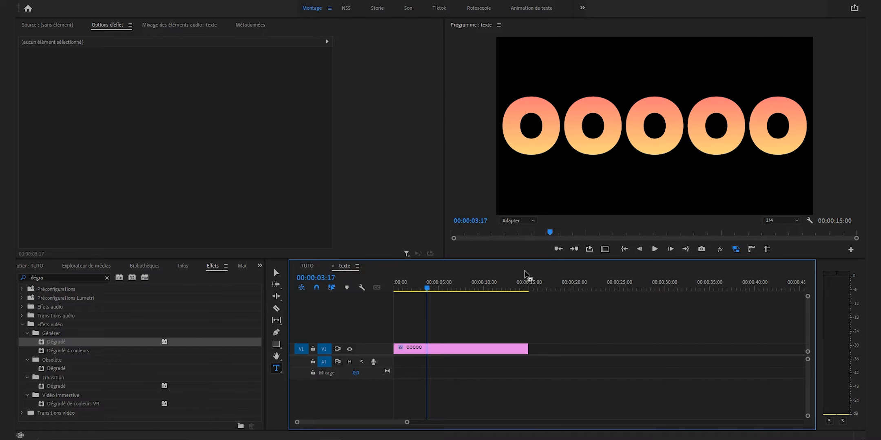
click(308, 266)
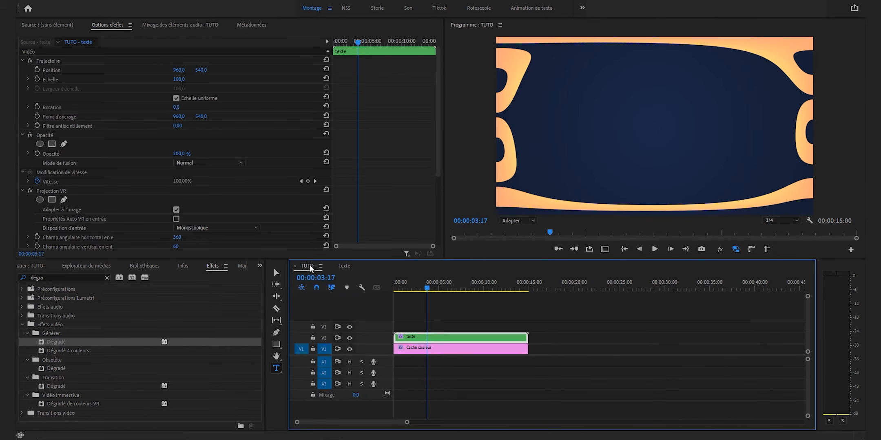
key(space)
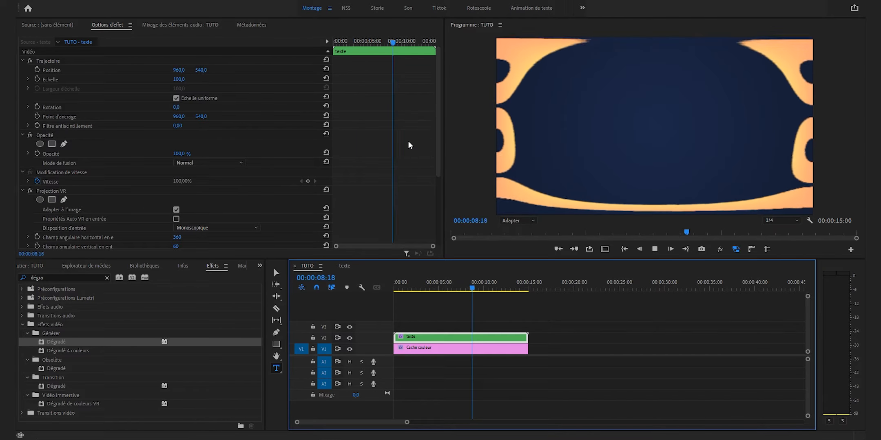
key(space)
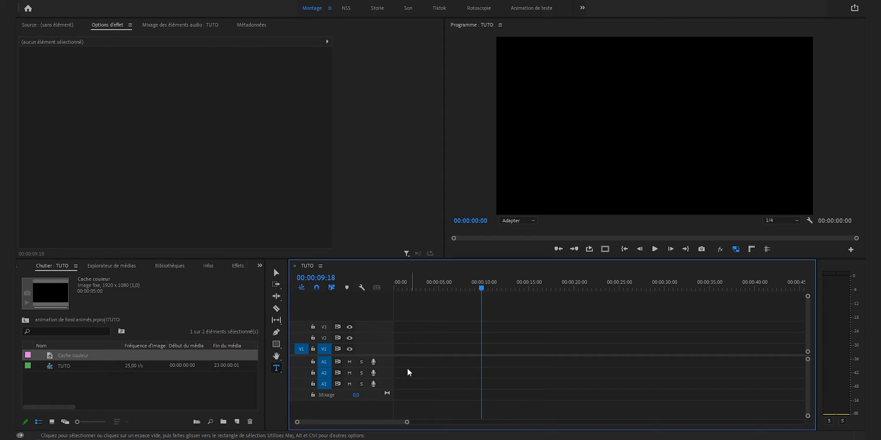
Place the Cache couleur matte on V1 for 15 seconds and apply a linear Dégradé from grey-blue to dark blue
drag(94, 354, 395, 348)
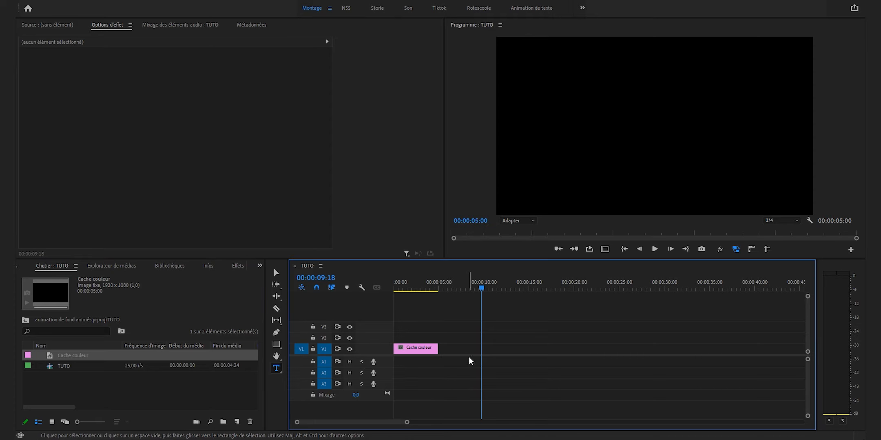
click(529, 289)
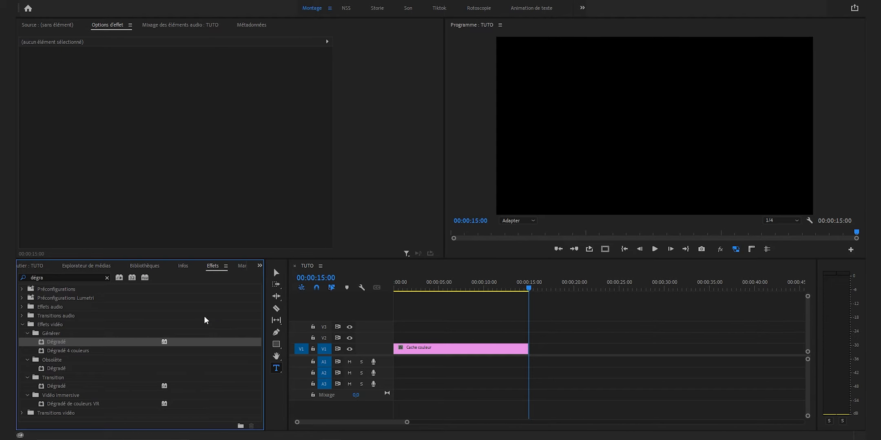
drag(60, 342, 430, 349)
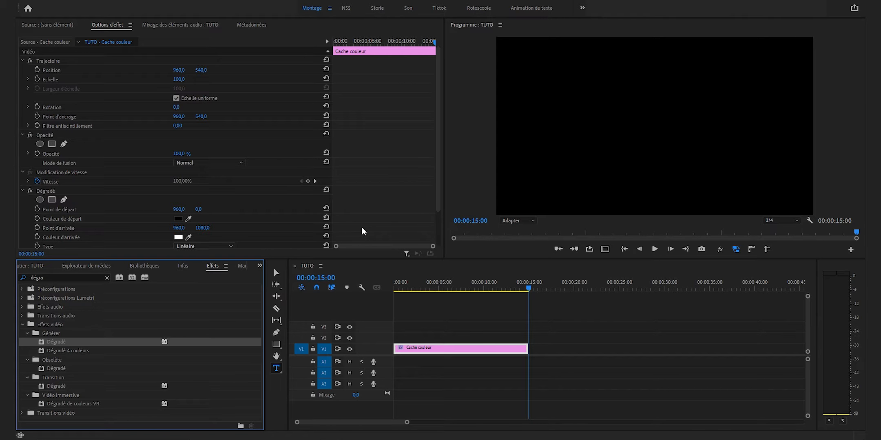
click(179, 219)
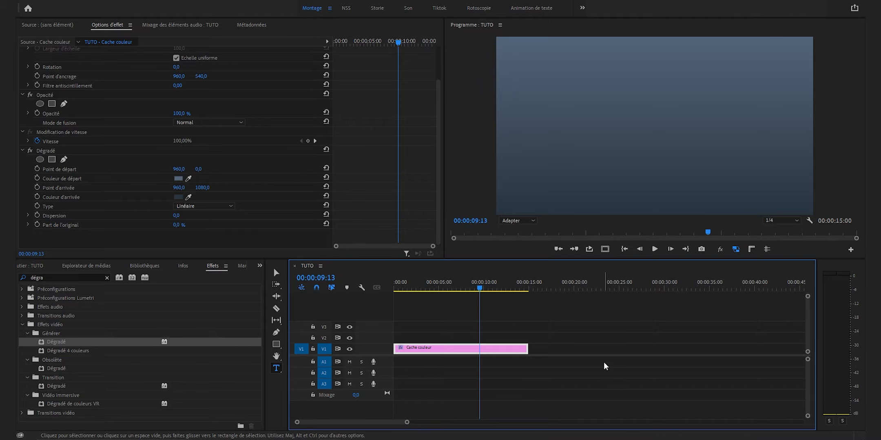
click(107, 278)
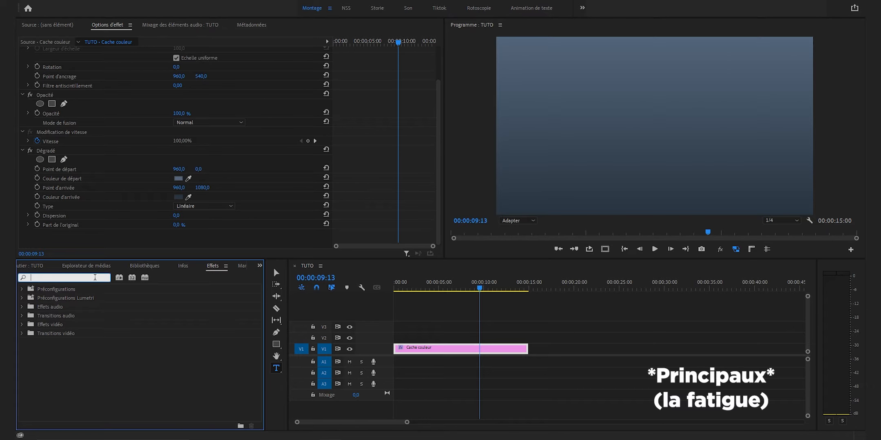
text(effet)
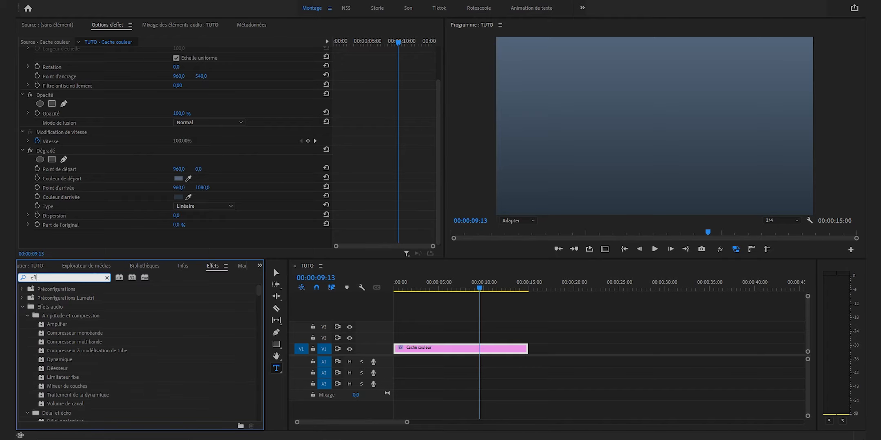
key(BackSpace)
key(BackSpace)
key(BackSpace)
key(BackSpace)
key(BackSpace)
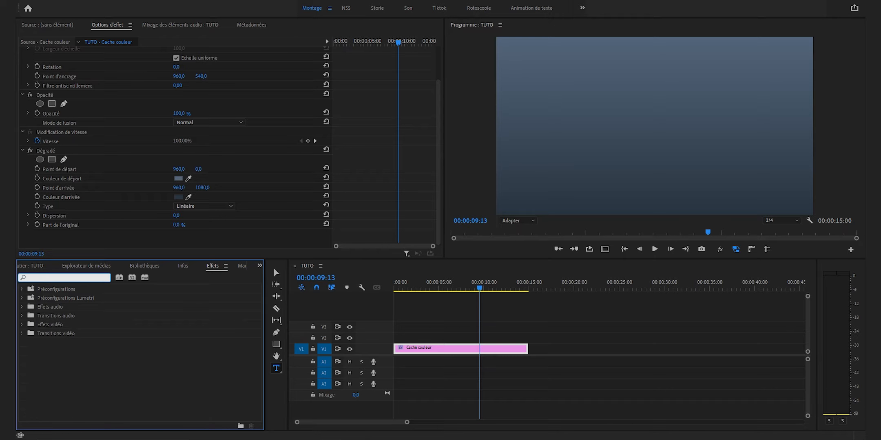
Find the Effets d'éclairage effect and apply it to the Cache couleur clip
text(éclair)
click(63, 342)
drag(62, 342, 423, 347)
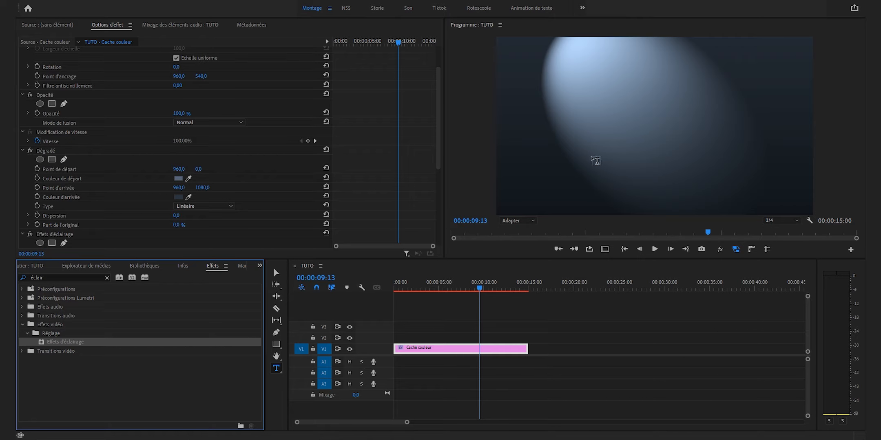
Set the light color of Lumière 1 in the lighting effect to fff9e0
scroll(126, 159, down, 5)
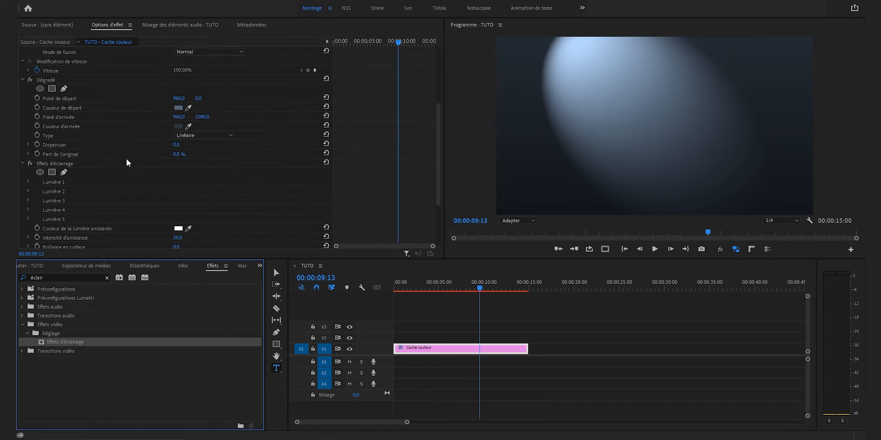
click(51, 127)
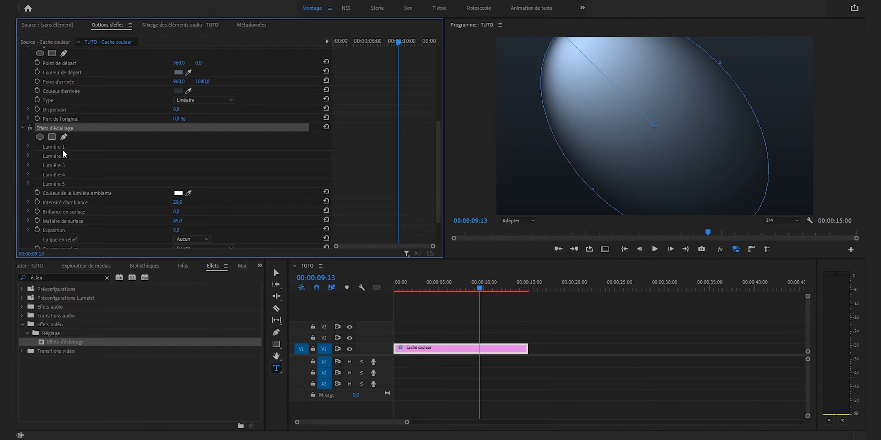
click(28, 147)
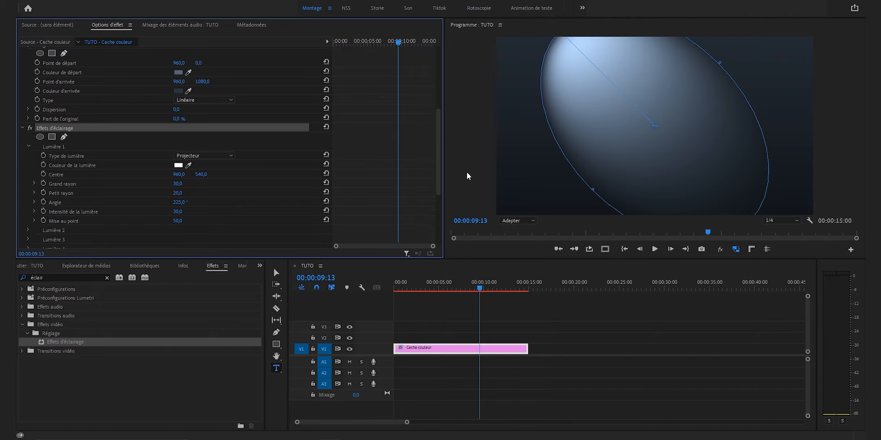
click(246, 218)
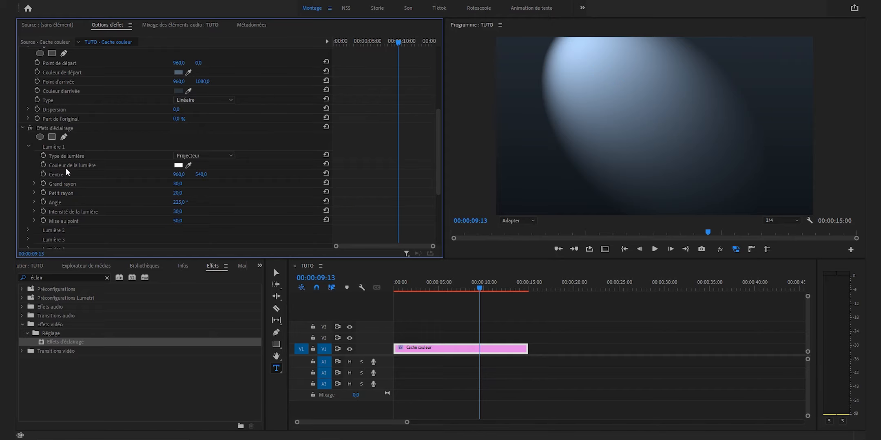
click(178, 166)
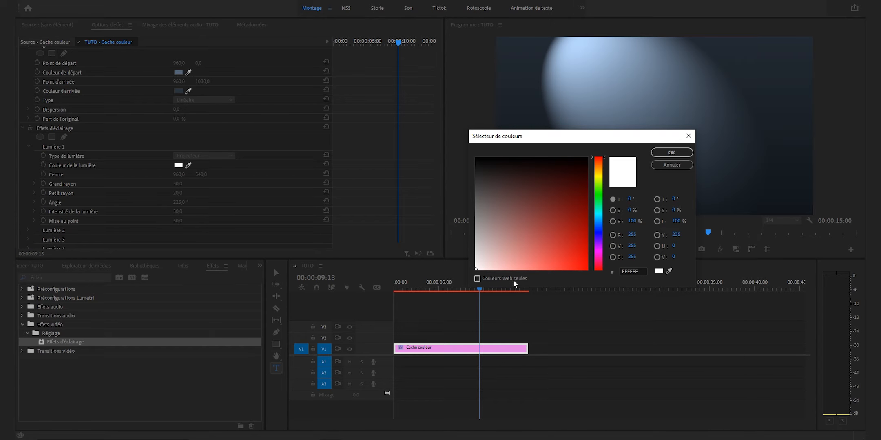
click(643, 271)
text(fff9e0)
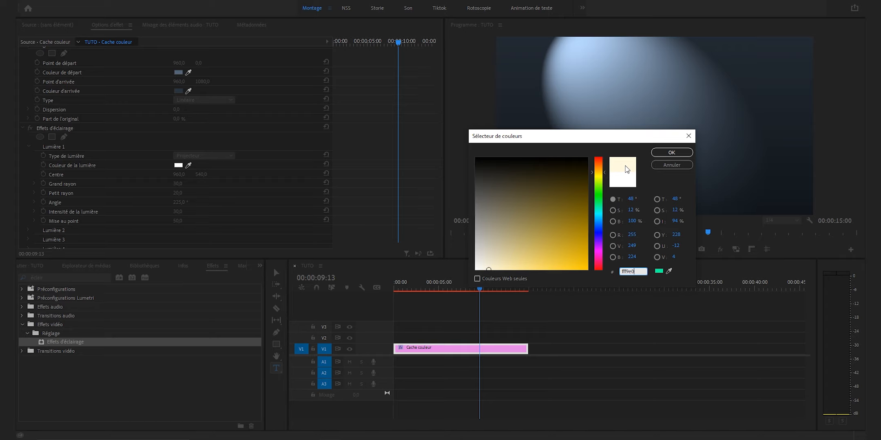
click(671, 153)
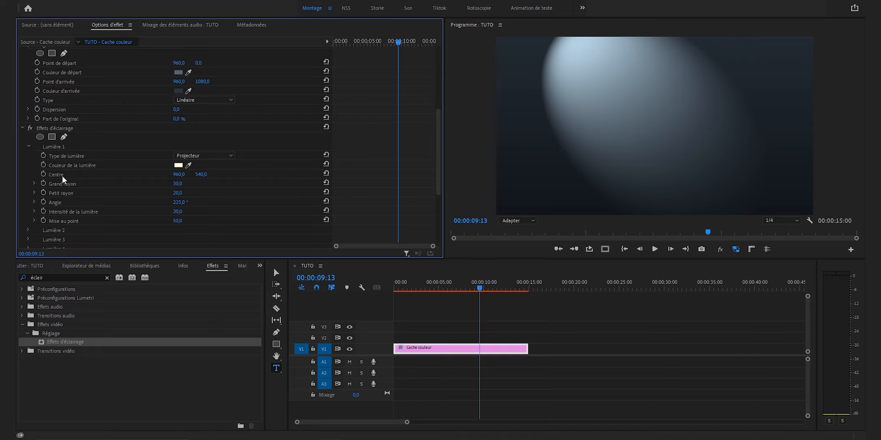
Set the center of Lumière 1 to 560, 512
click(180, 174)
text(560)
key(Return)
click(201, 174)
text(512)
key(Return)
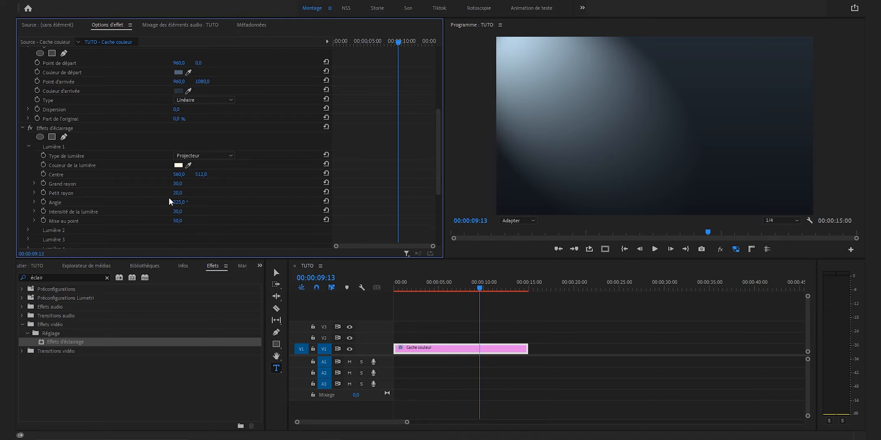
Set Lumière 1's minor radius (Petit rayon) to 14 and its angle to 220°
click(179, 193)
text(14)
key(Return)
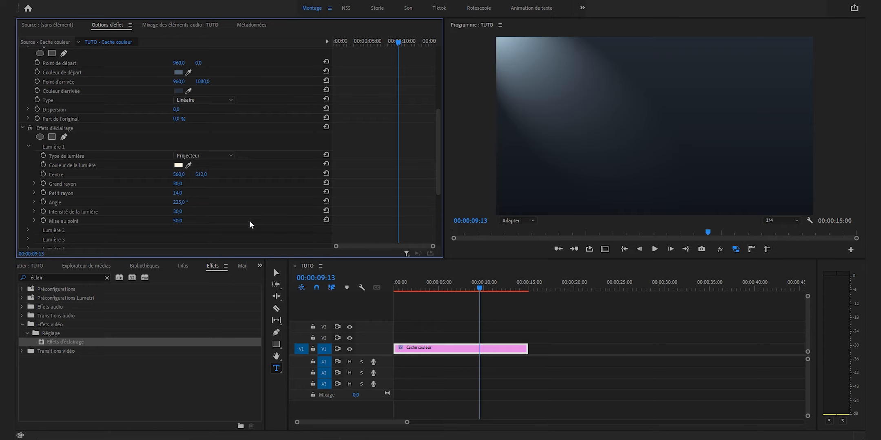
click(180, 203)
text(220)
key(Return)
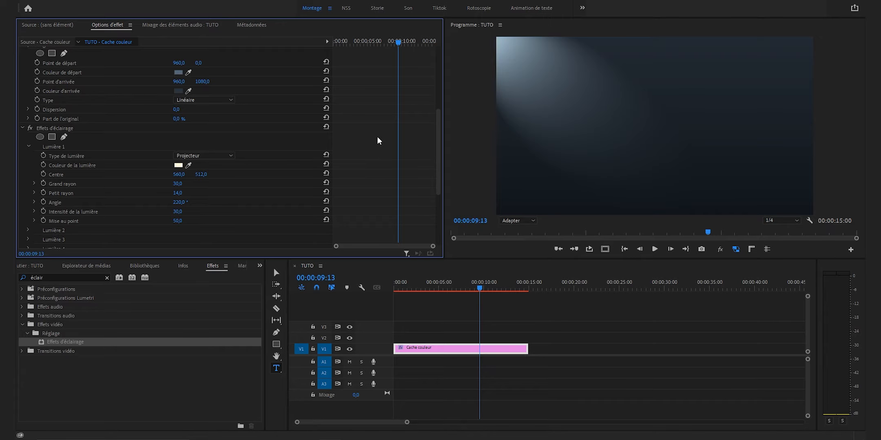
At 00:00:02:08, set Lumière 1's light intensity to 40 and enable keyframing for it
scroll(377, 137, down, 5)
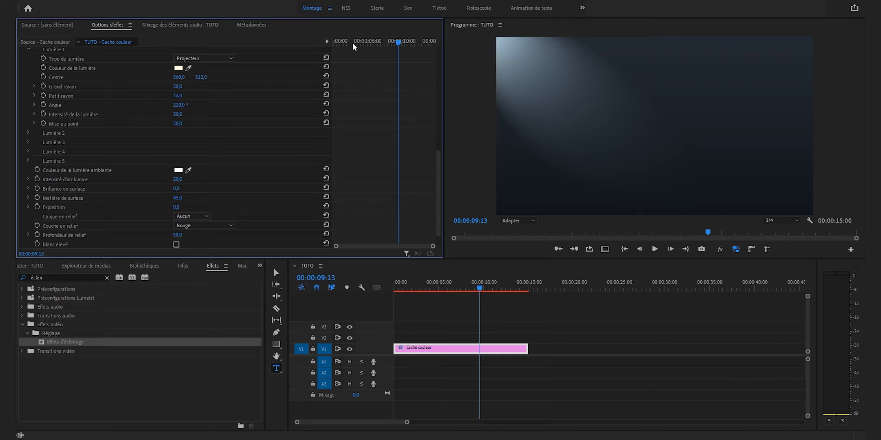
drag(352, 43, 350, 45)
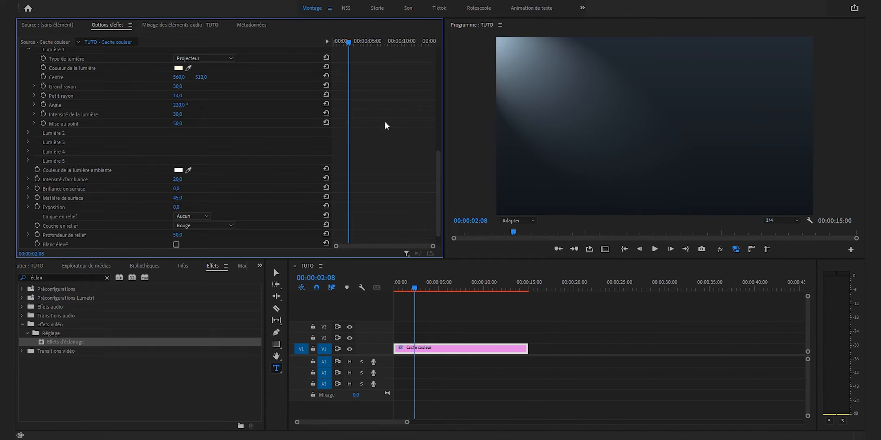
scroll(82, 167, up, 3)
click(177, 168)
text(40)
key(Return)
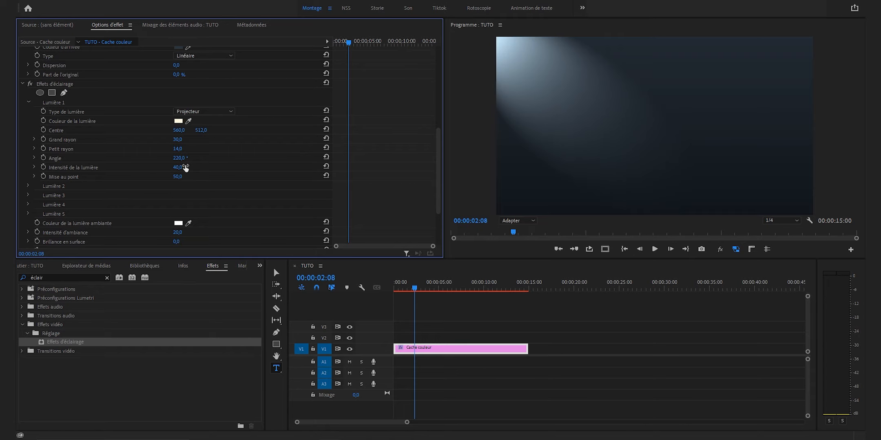
click(44, 166)
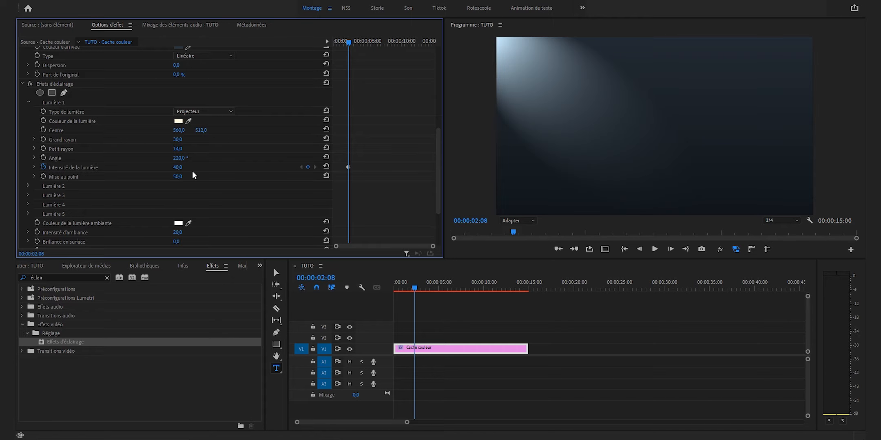
Advance two frames to 00:00:02:10 and key Lumière 1's light intensity at 20
key(Right)
key(Right)
click(180, 167)
text(20)
key(Return)
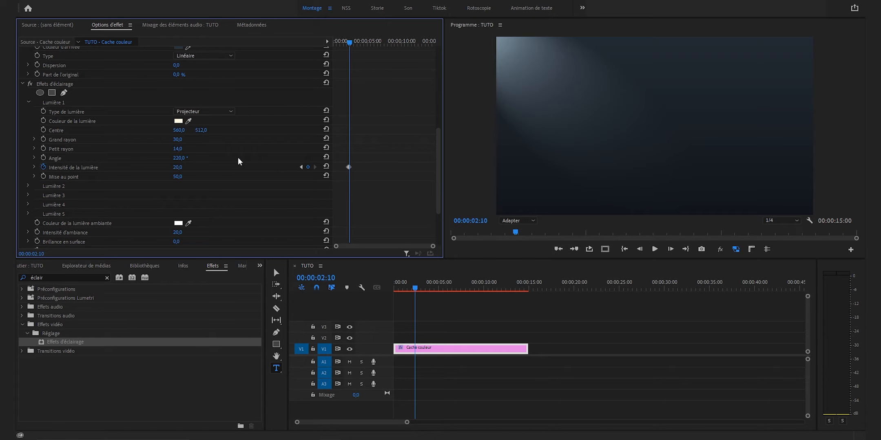
Advance two frames to 00:00:02:12 and key Lumière 1's light intensity back at 40
key(Right)
key(Right)
click(177, 167)
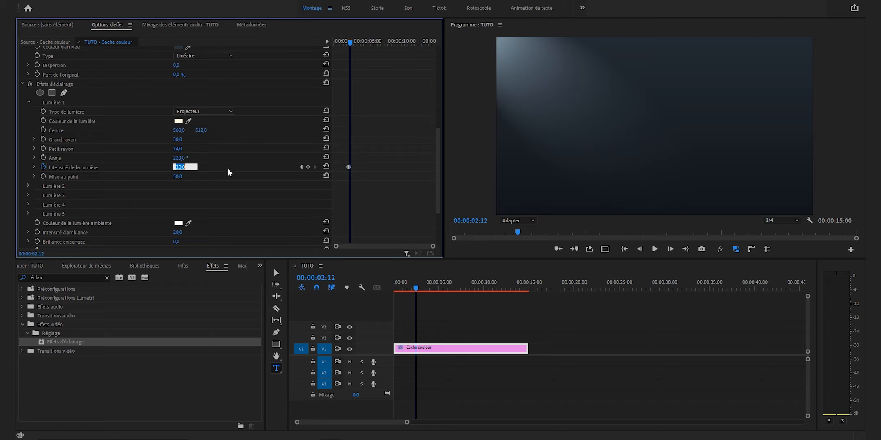
text(40)
key(Return)
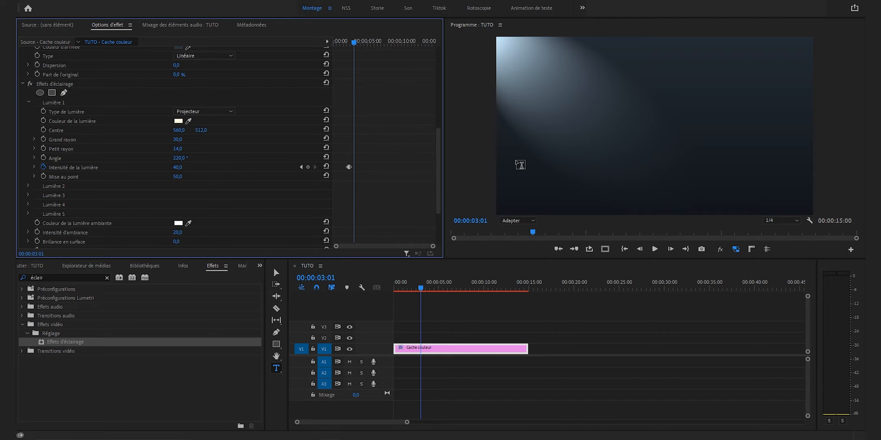
Copy the group of light intensity keyframes and paste it at 00:00:03:22 and at three further points along the clip
drag(364, 149, 341, 182)
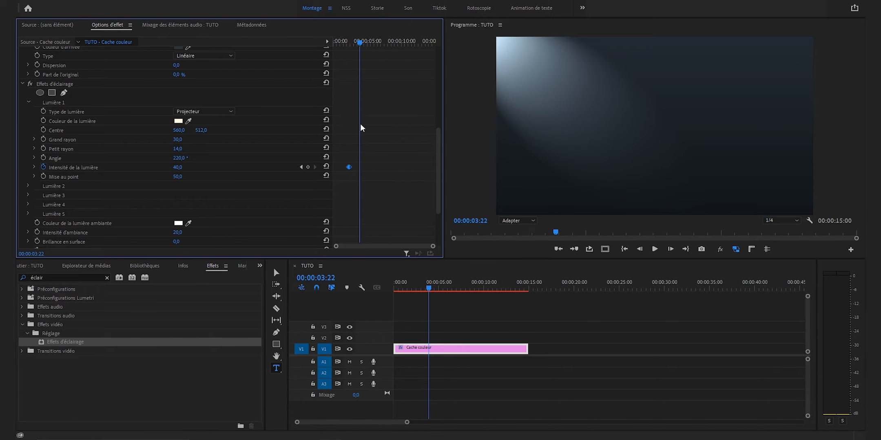
key(ctrl+v)
click(379, 43)
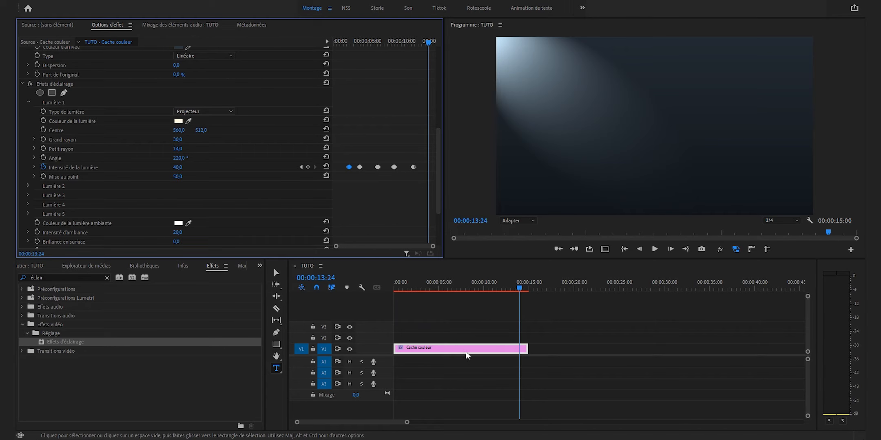
Set Lumière 2's type to Projecteur and sample Lumière 1's light colour for it
scroll(130, 152, down, 1)
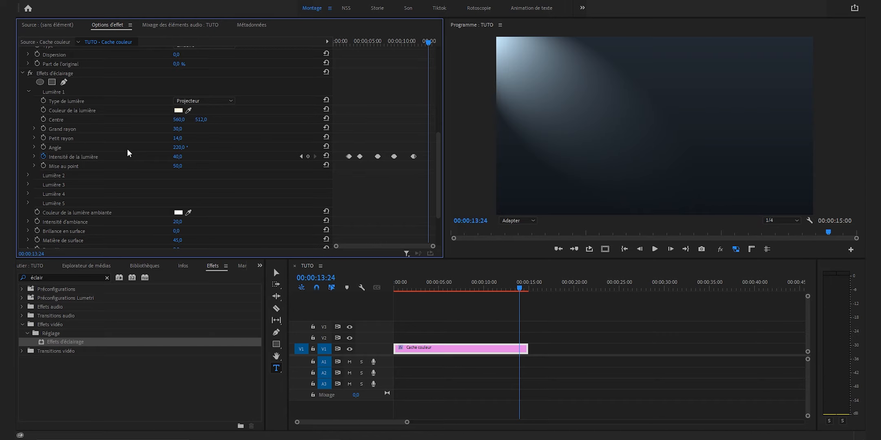
click(28, 176)
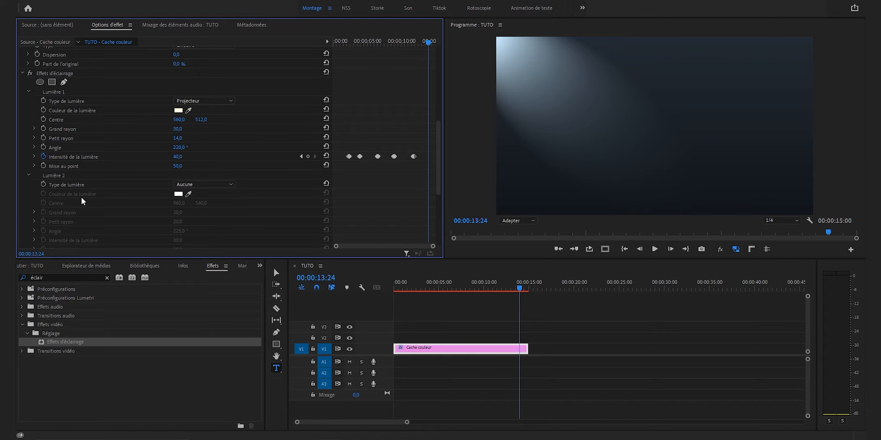
click(186, 185)
click(206, 220)
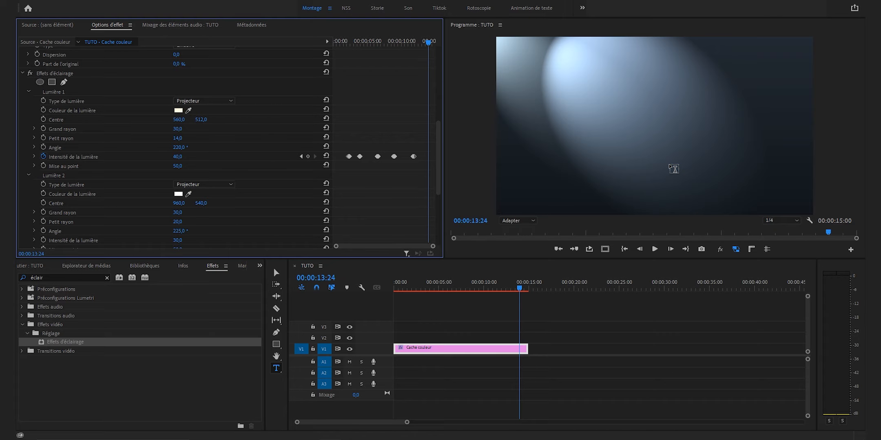
scroll(57, 137, down, 2)
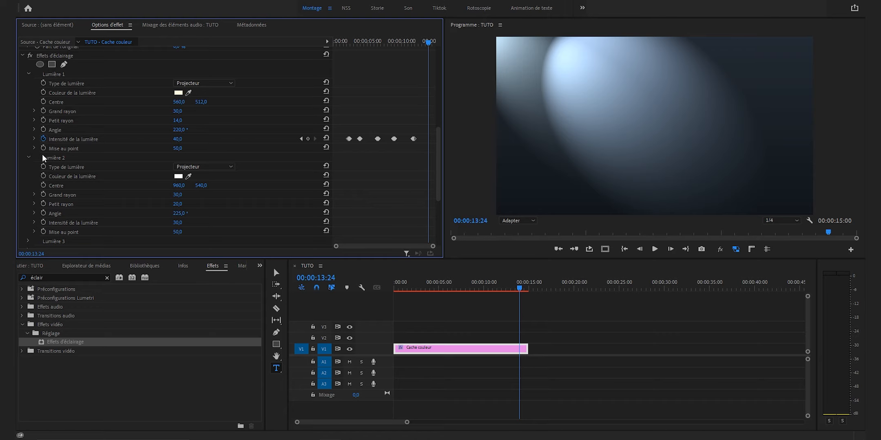
click(188, 176)
click(179, 91)
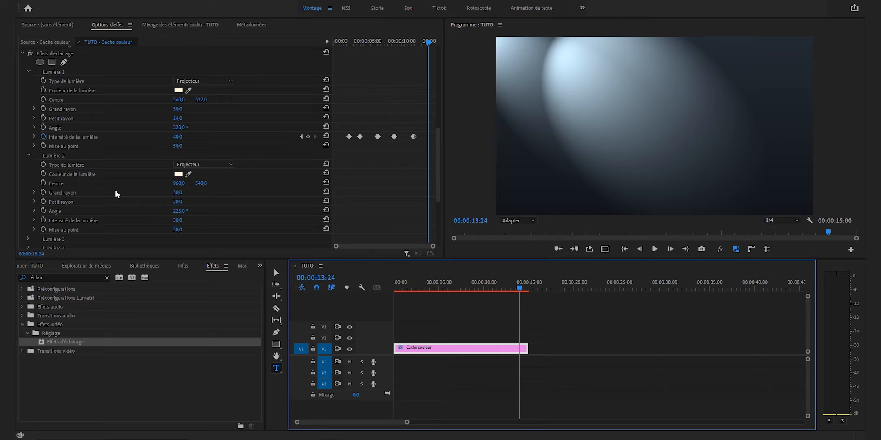
Set the horizontal centre of Lumière 2 to 1360
click(179, 183)
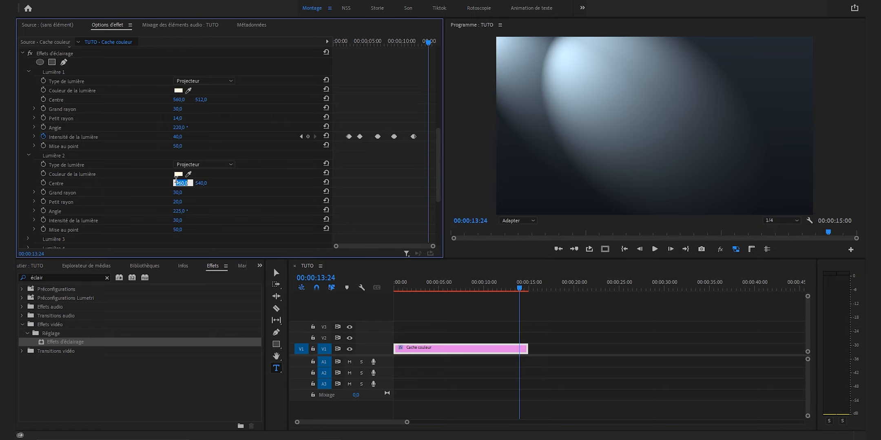
text(1360)
key(Return)
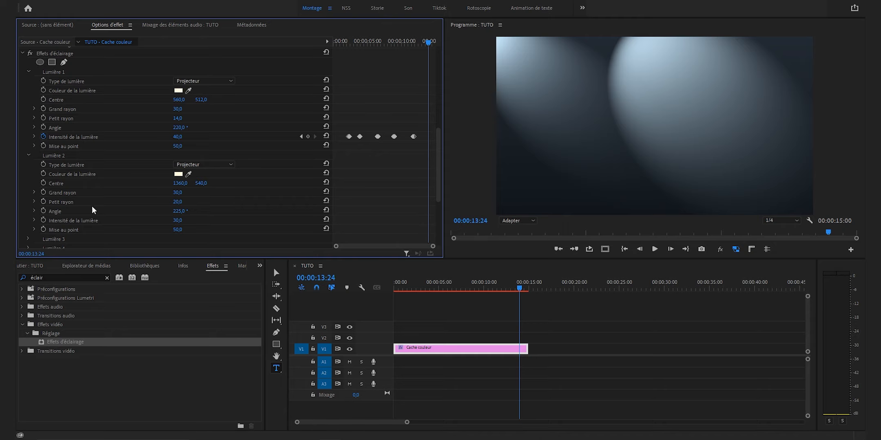
Set Lumière 2's small radius (Petit rayon) to 14 and its angle to -45°
click(182, 202)
text(14)
key(Return)
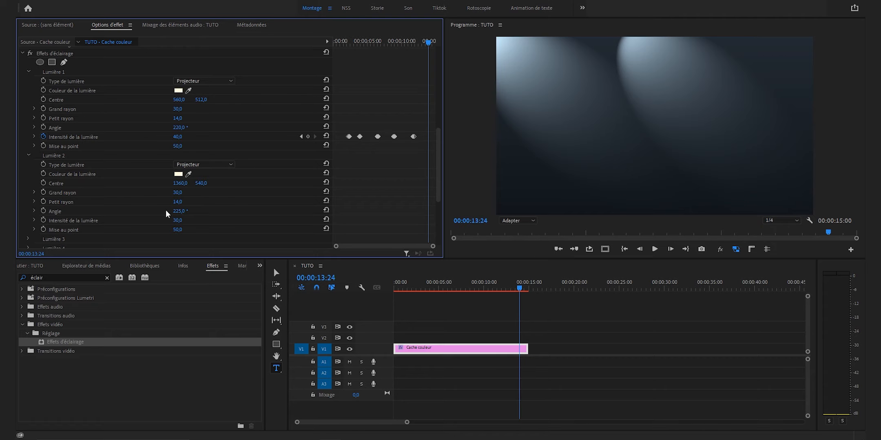
click(181, 210)
text(-45)
key(Return)
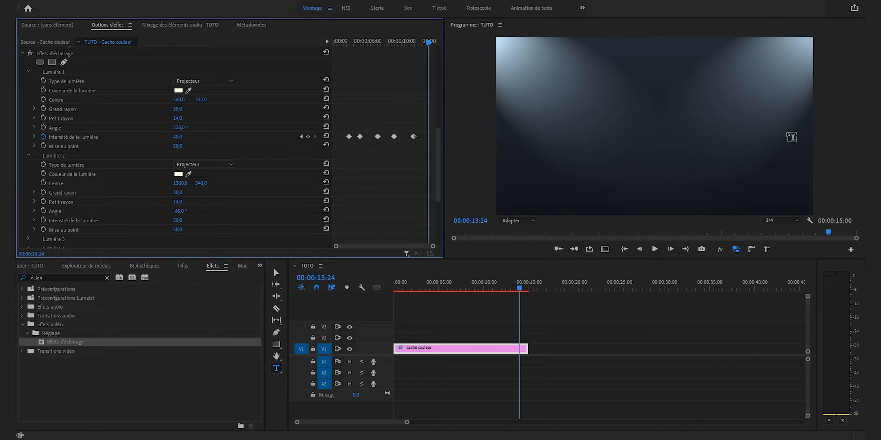
At 00:00:00:15, set Lumière 2's light intensity to 40 and enable keyframing for it
click(339, 41)
click(179, 220)
text(40)
key(Return)
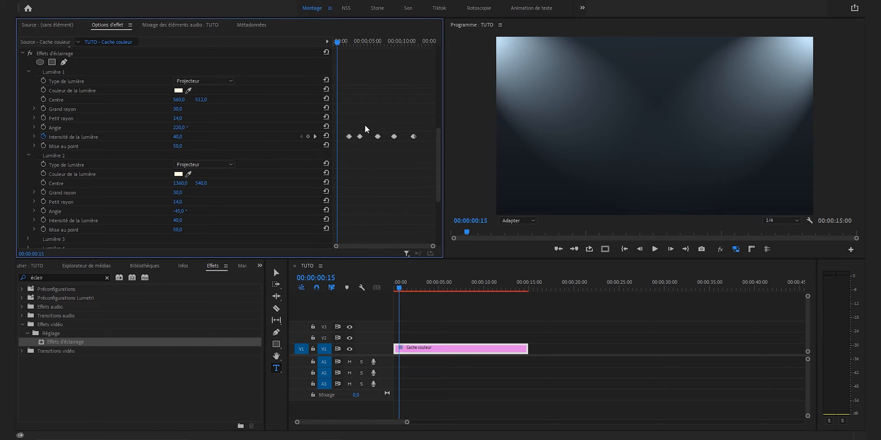
click(43, 220)
Advance two frames to 00:00:00:17 and key Lumière 2's light intensity at 20
key(Right)
key(Right)
click(179, 220)
text(20)
key(Return)
Advance two frames to 00:00:00:19 and key Lumière 2's light intensity back at 40
key(Right)
key(Right)
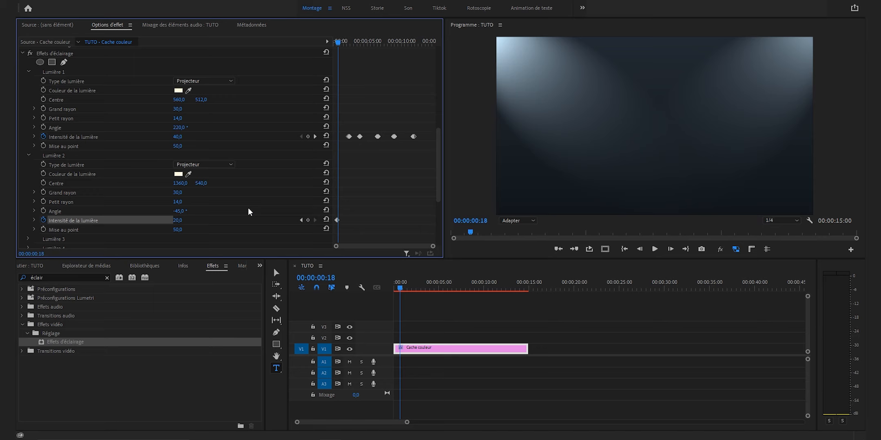
click(179, 220)
text(40)
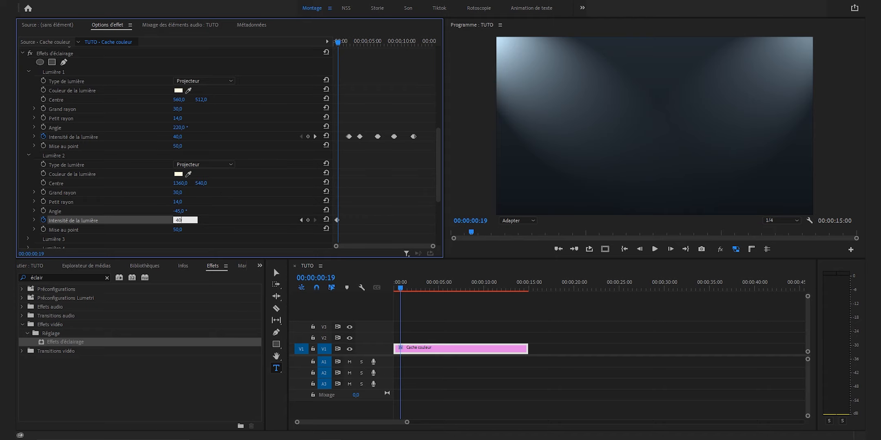
key(Return)
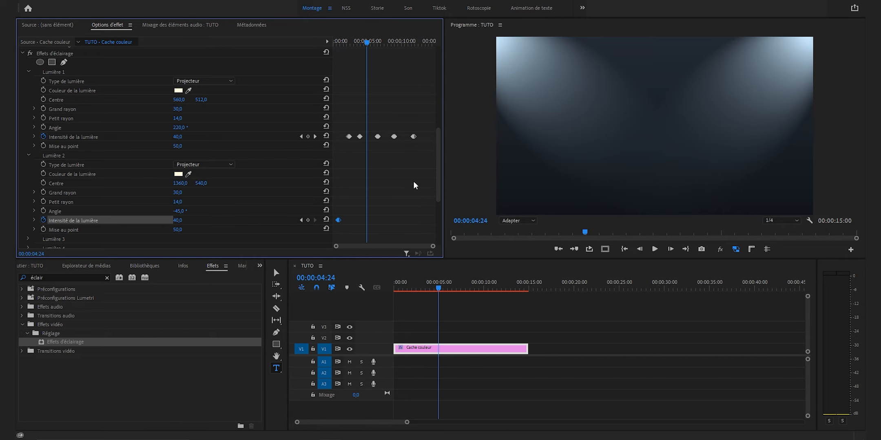
Copy Lumière 2's group of intensity keyframes and paste it at 00:00:04:24 and 00:00:09:22
key(ctrl+v)
click(400, 41)
key(ctrl+v)
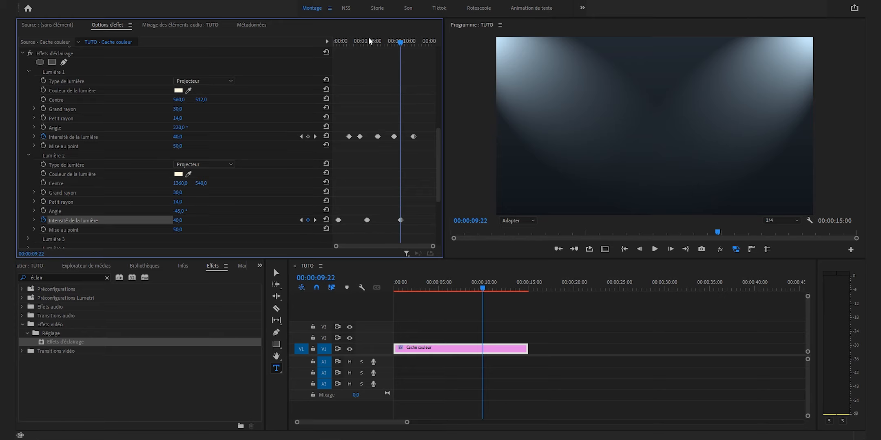
Move the playhead to 00:00:01:13, then set Lumière 3's type to Projecteur and its light colour to fef0c9
click(343, 40)
scroll(258, 175, down, 5)
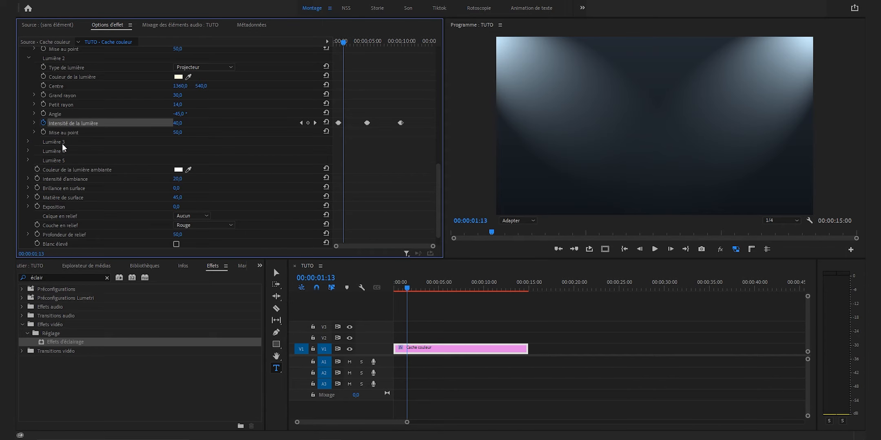
click(28, 141)
click(202, 150)
click(203, 189)
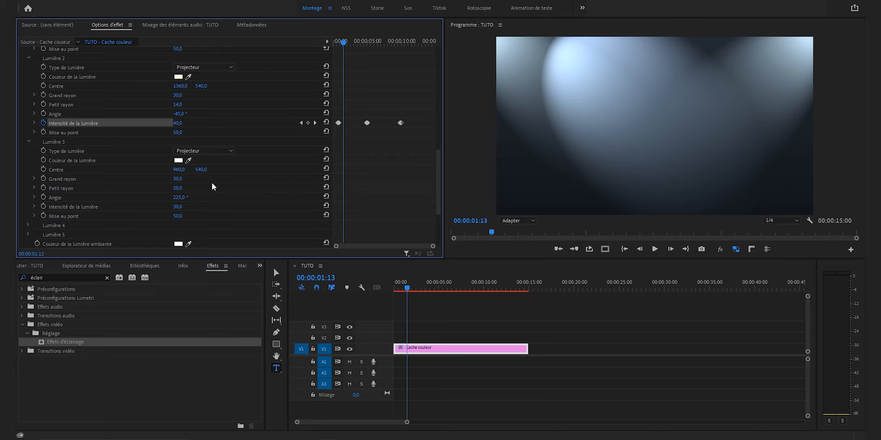
click(178, 160)
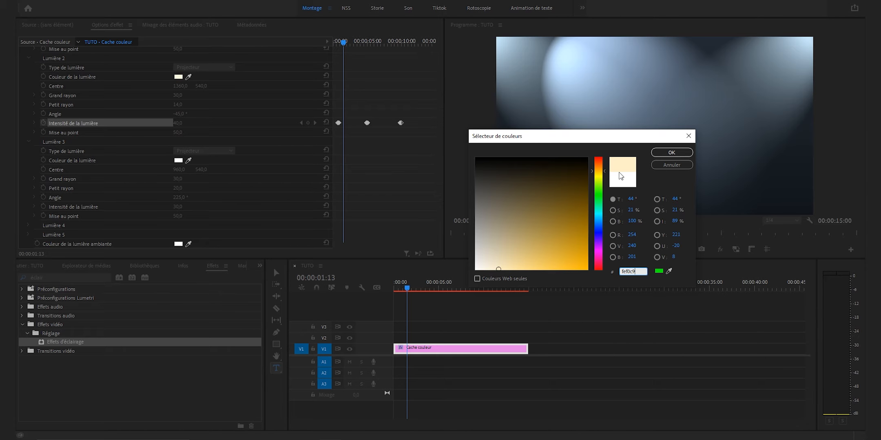
click(668, 153)
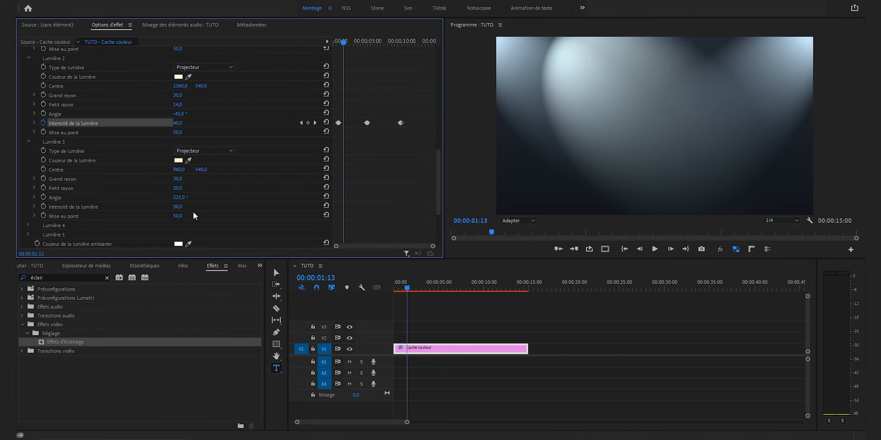
Set Lumière 3's small radius (Petit rayon) to 15 and its angle to -90°
click(178, 188)
text(15)
key(Tab)
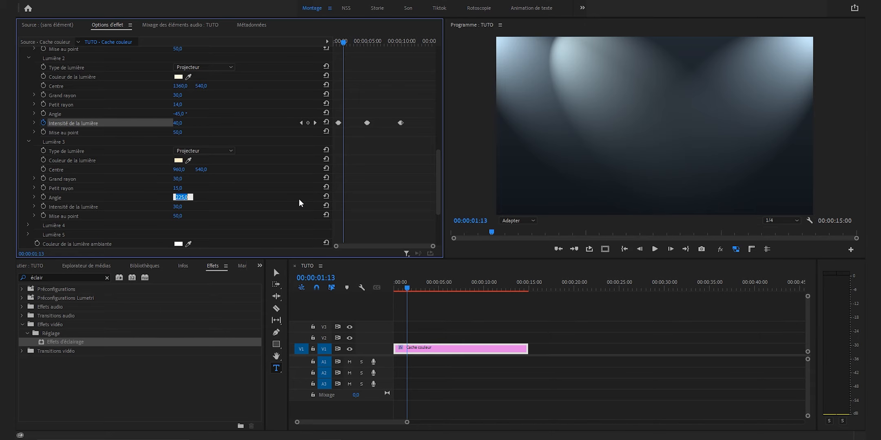
text(-90)
key(Return)
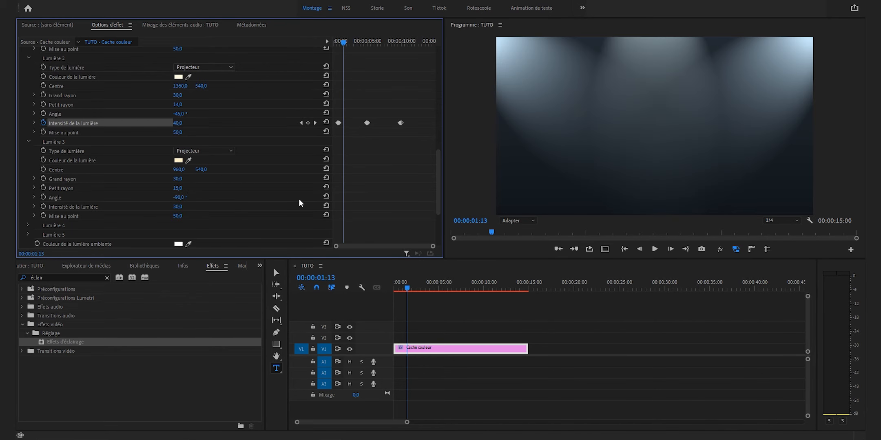
Set Lumière 3's light intensity to 40 and deselect the clip
click(183, 207)
text(40)
key(Return)
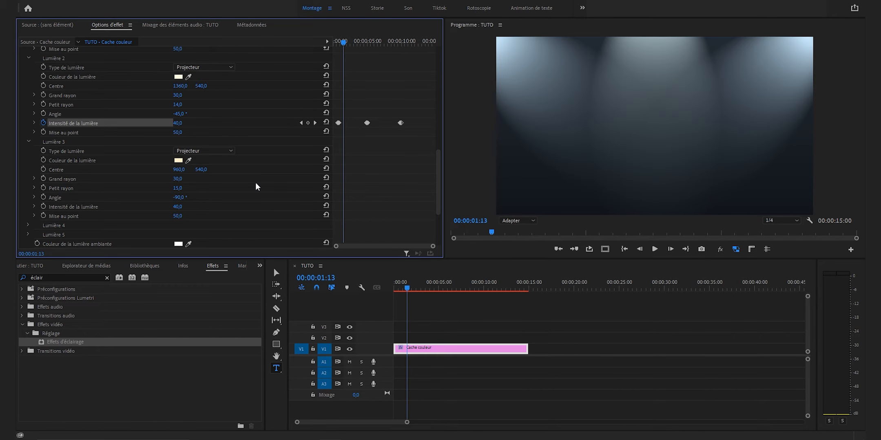
click(674, 300)
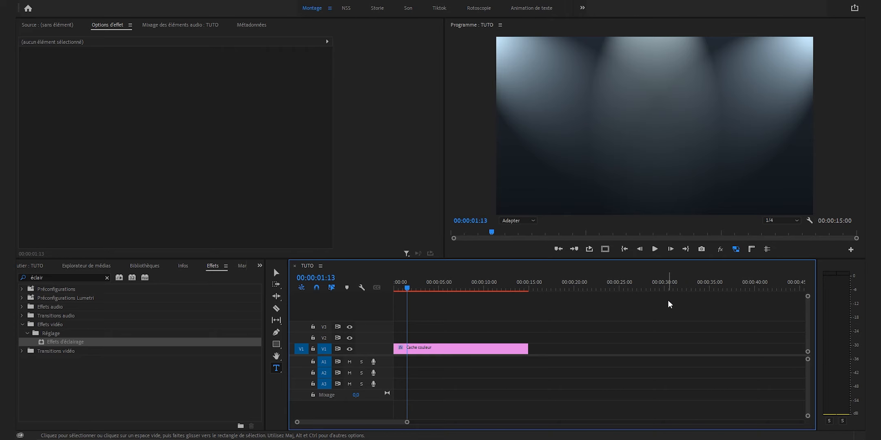
Create a new colour matte in the TUTO bin with a size of 3840 by 2160
click(33, 267)
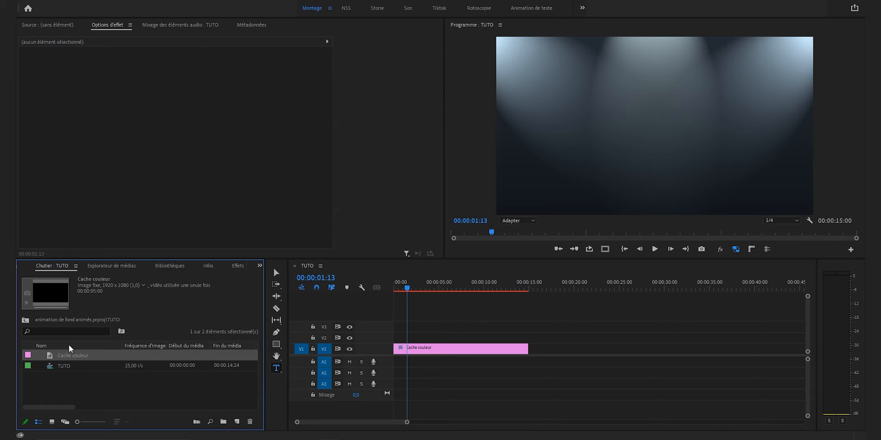
click(89, 392)
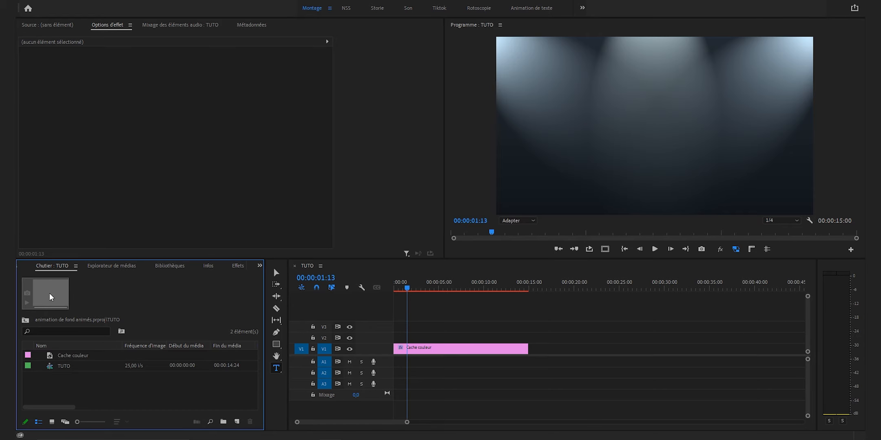
right_click(131, 384)
mouse_move(204, 252)
click(303, 311)
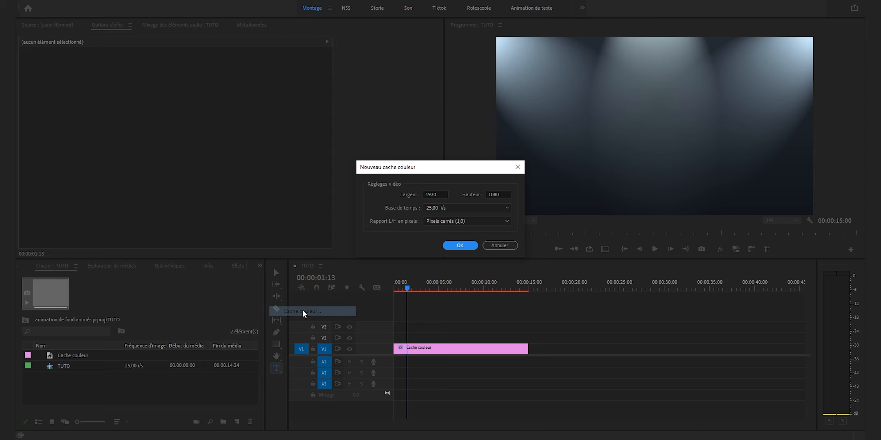
double_click(442, 194)
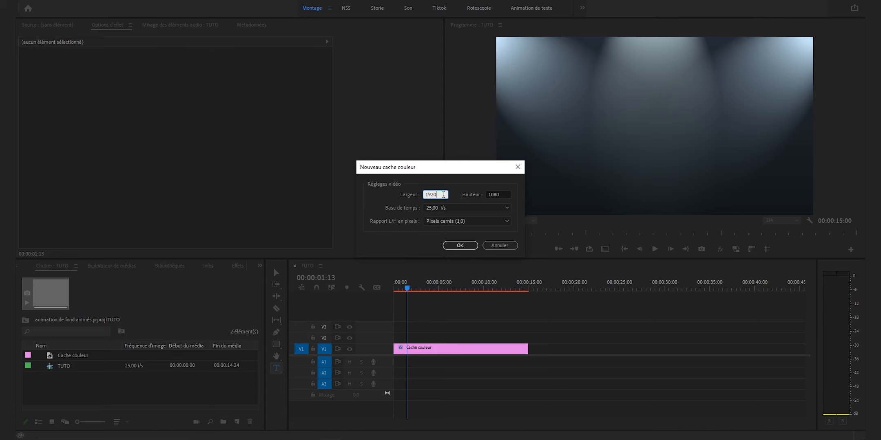
text(3840)
double_click(508, 193)
text(2160)
click(450, 245)
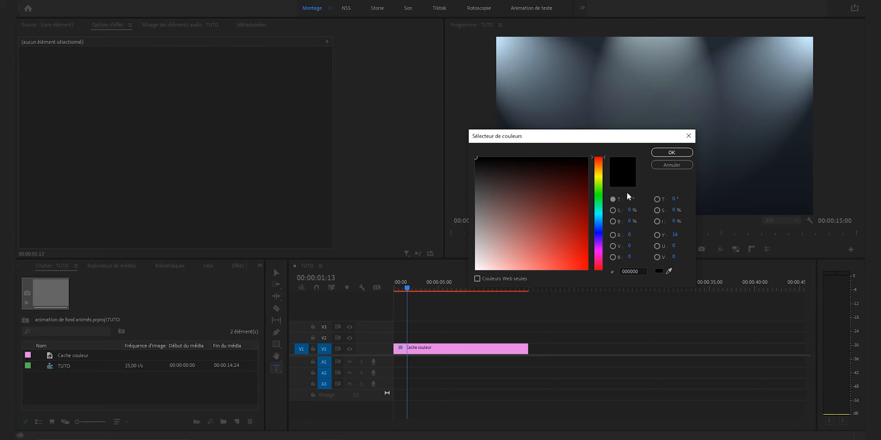
Accept black (000000) as the new matte's colour and name it Cache couleur 4K
click(669, 155)
text(4K)
click(426, 228)
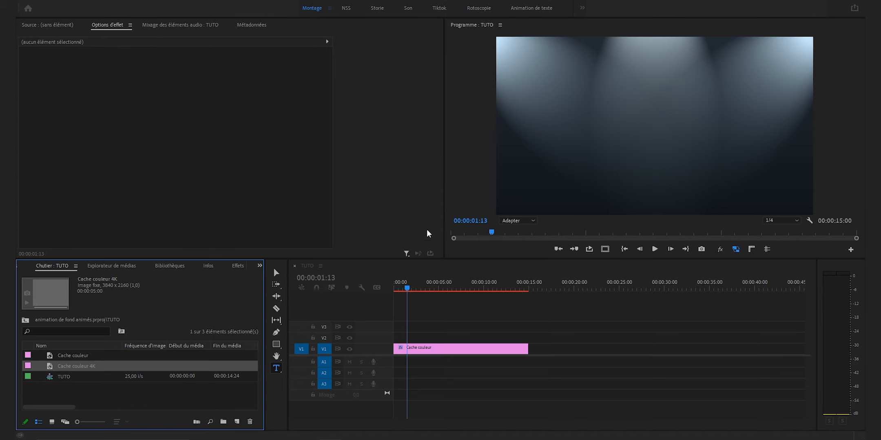
Place Cache couleur 4K on V2 at the sequence start and extend it to match the clip on V1
drag(73, 367, 390, 341)
drag(443, 337, 528, 337)
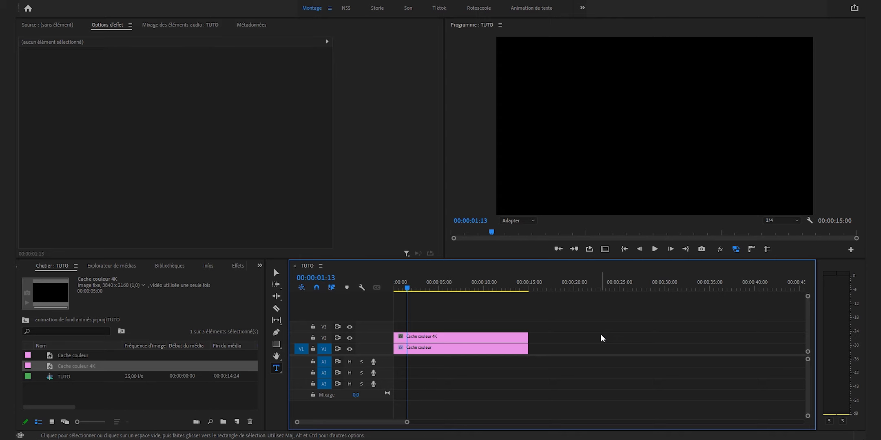
Search the effects for "bruit" and apply Bruit fractal VR to the Cache couleur 4K clip
click(238, 266)
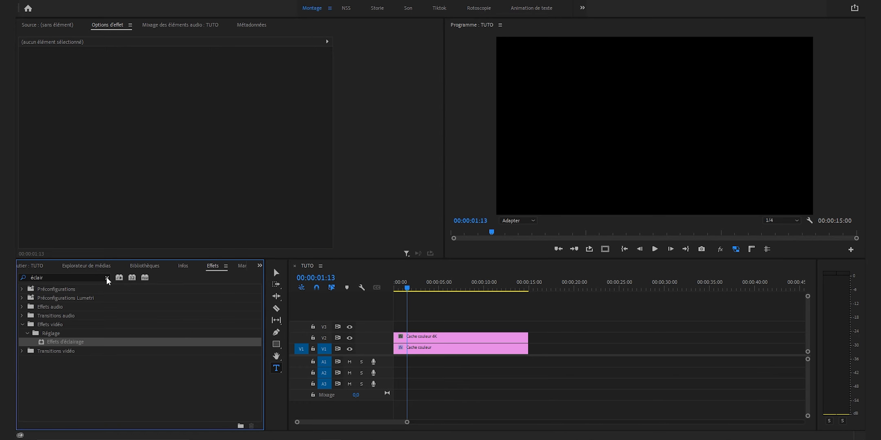
click(107, 277)
click(93, 277)
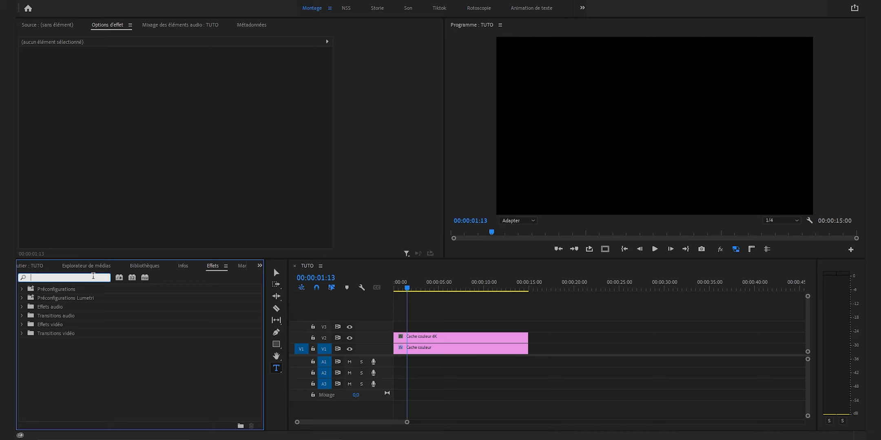
text(bruit)
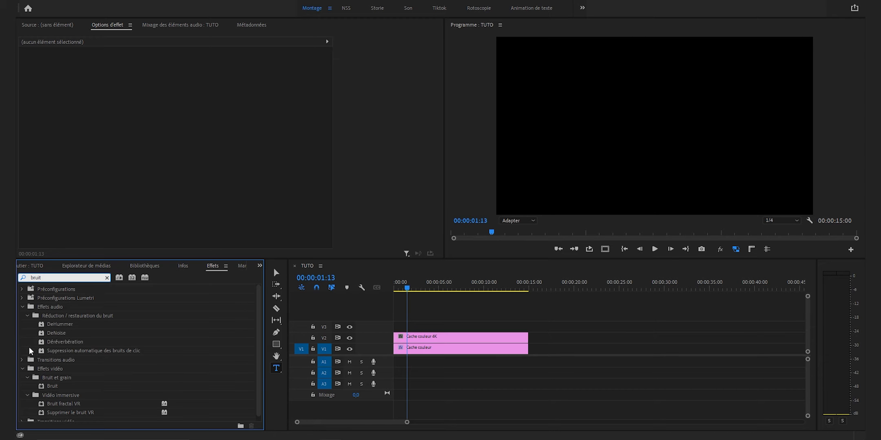
scroll(63, 368, down, 1)
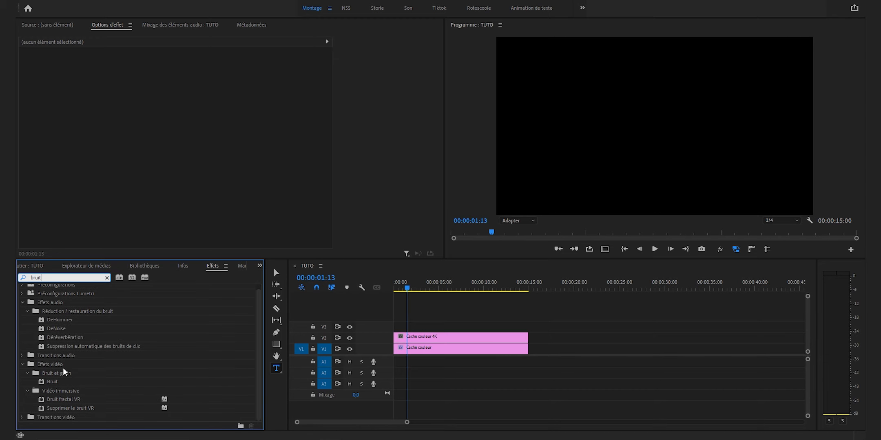
click(62, 401)
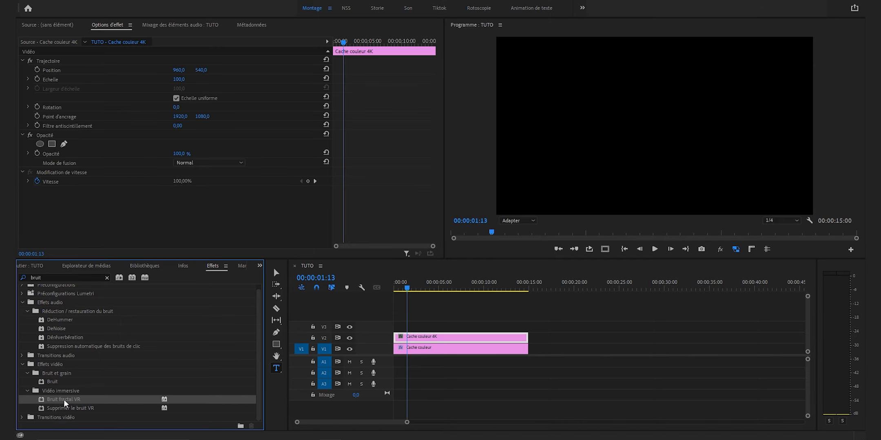
drag(64, 400, 429, 340)
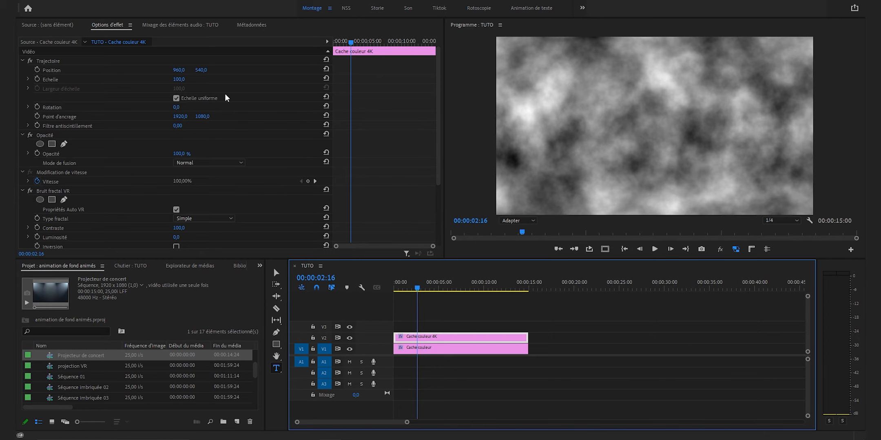
Set the Cache couleur 4K clip's vertical position to -800 and its rotation to 90°
click(201, 70)
text(-800)
key(Return)
click(178, 108)
text(90)
key(Return)
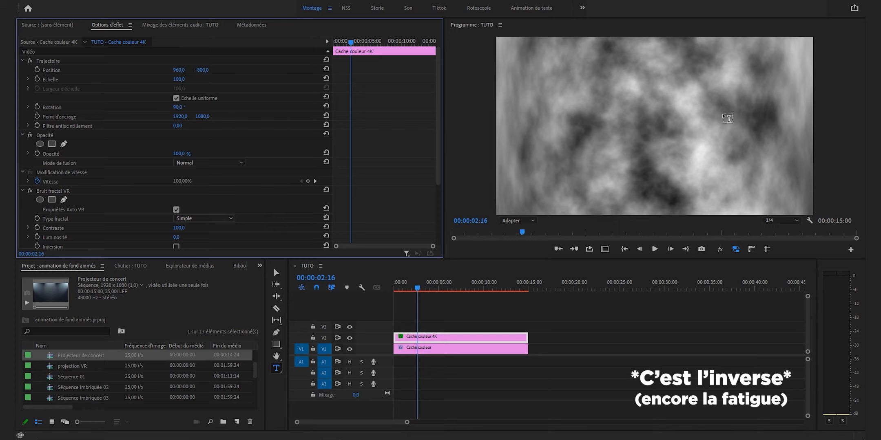
Turn off Propriétés Auto VR in Bruit fractal VR and set Champ angulaire vertical to 150
scroll(375, 166, down, 3)
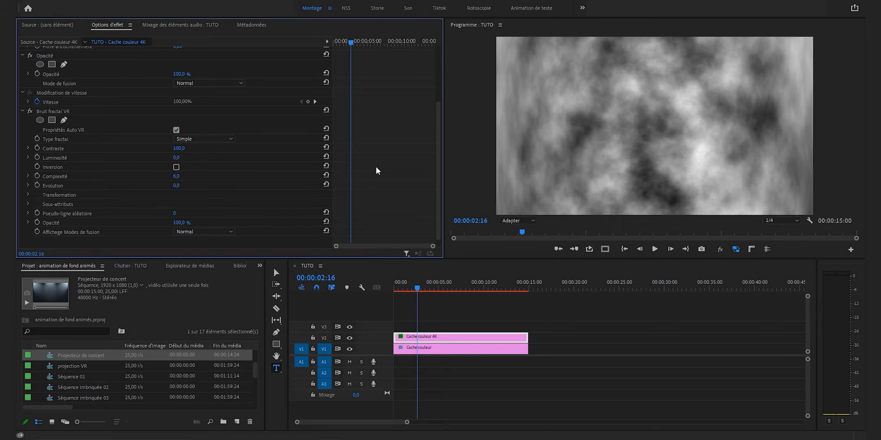
click(176, 130)
click(186, 156)
text(150)
key(Return)
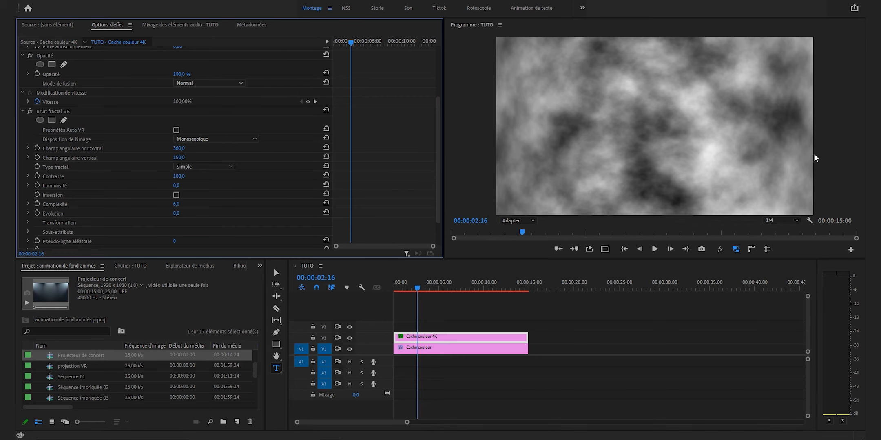
Keyframe the fractal noise Evolution at 0 at the clip start and at 360° at 00:00:07:22
key(Home)
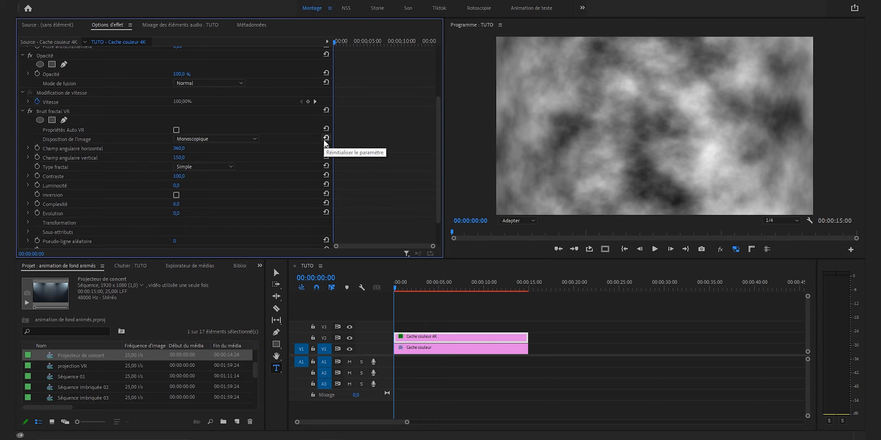
click(37, 213)
drag(374, 40, 388, 41)
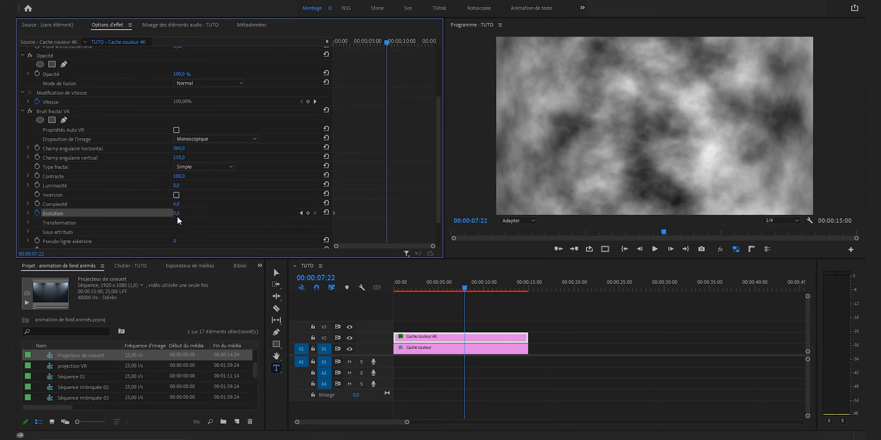
drag(177, 217, 184, 215)
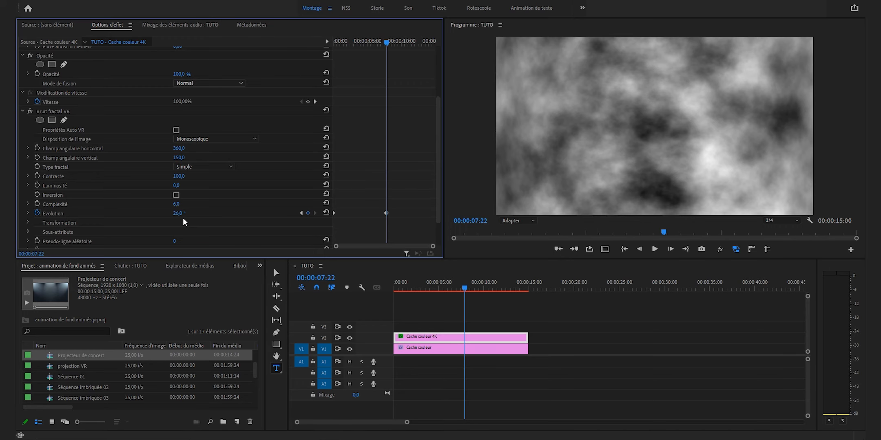
click(180, 214)
text(360)
key(Return)
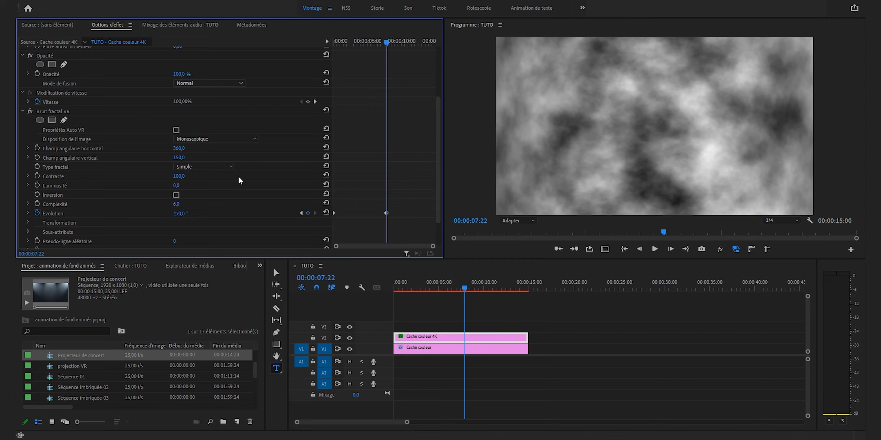
Set the second Evolution keyframe to 6 turns and move it to the end of the clip
click(176, 214)
text(6)
key(Return)
drag(387, 212, 447, 215)
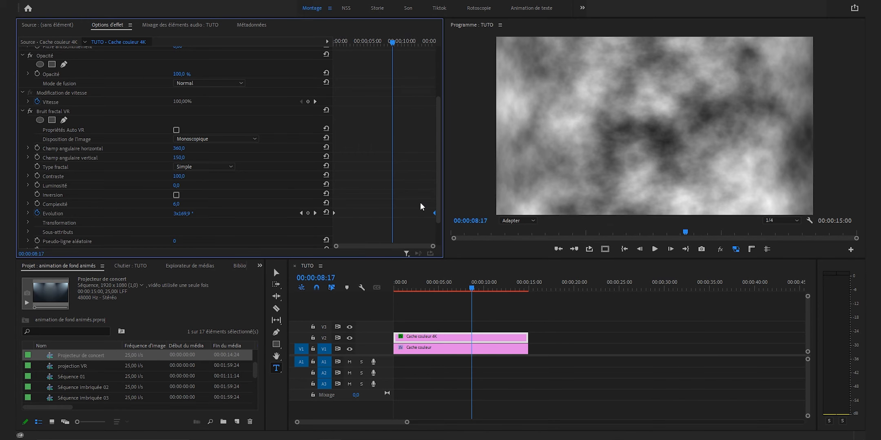
Animate the noise's Panoramique (axe Y) from 0 at the clip start to -90° at the clip end
drag(391, 42, 324, 43)
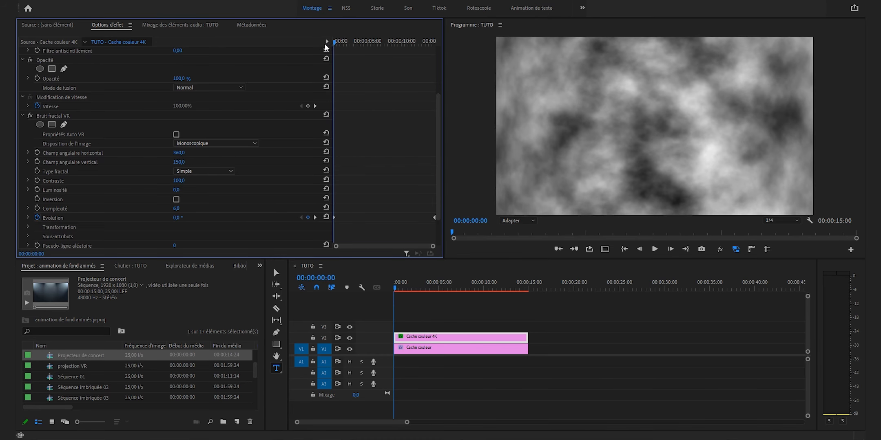
scroll(359, 131, down, 2)
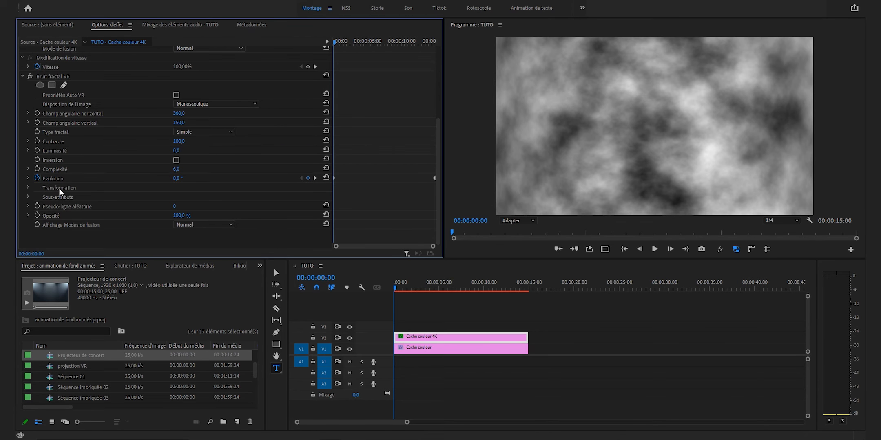
click(29, 188)
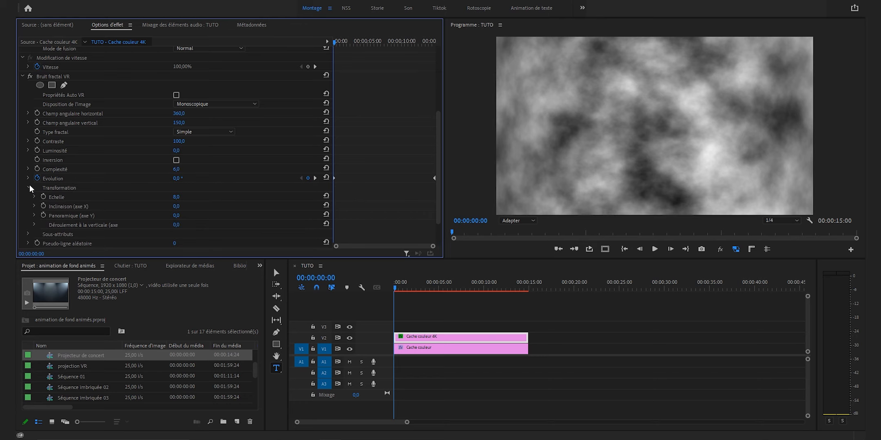
click(43, 215)
click(386, 43)
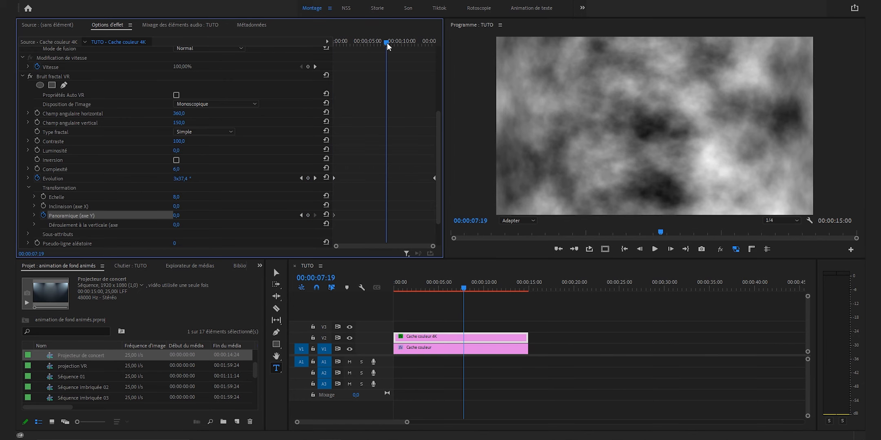
click(176, 215)
text(-)
text(90)
key(Return)
drag(385, 215, 440, 219)
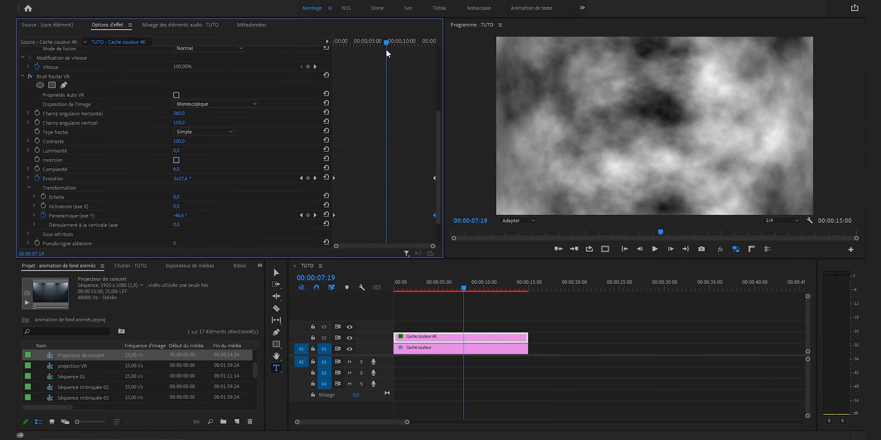
Play the sequence from the start to preview the moving fractal noise
key(Home)
key(space)
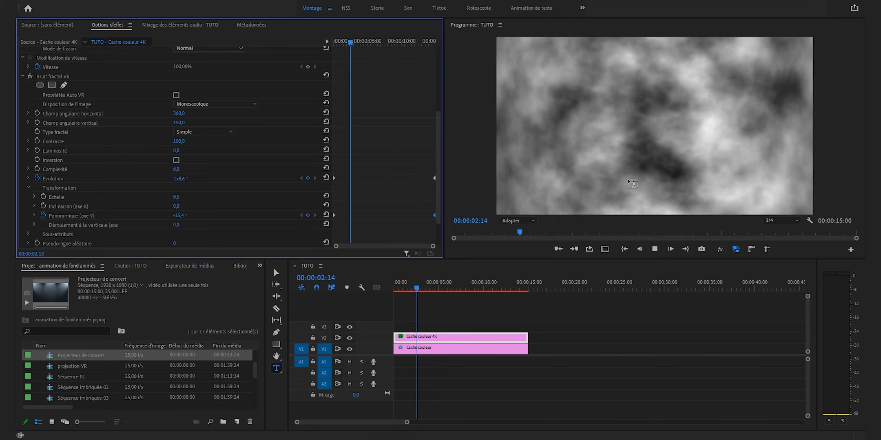
key(space)
Set the Cache couleur 4K clip's opacity to 1.5 %
scroll(346, 130, up, 5)
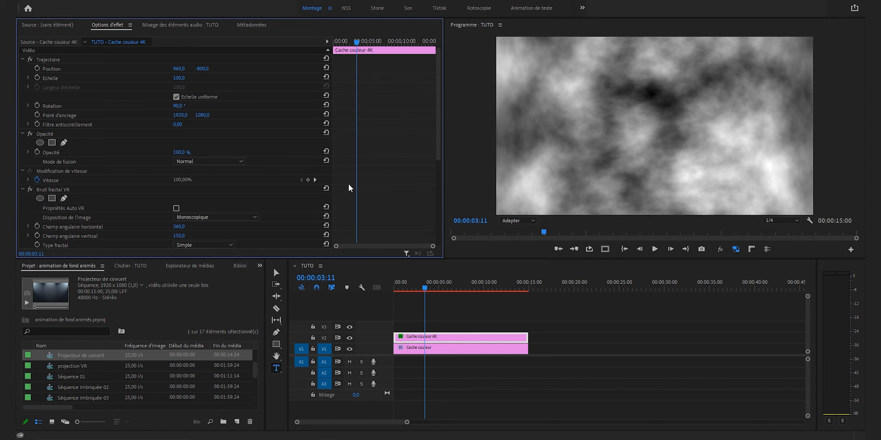
click(183, 152)
text(1.5)
key(Return)
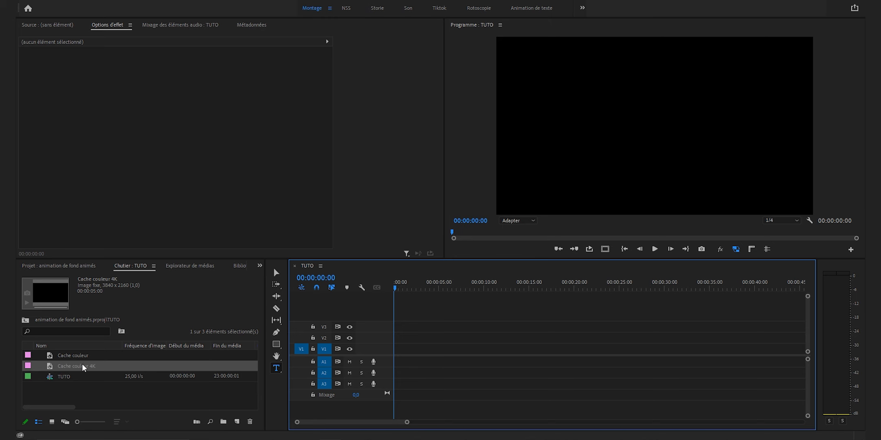
Place Cache couleur on V1 at the start of the empty TUTO sequence and extend it to 00:00:15:00
drag(76, 356, 392, 355)
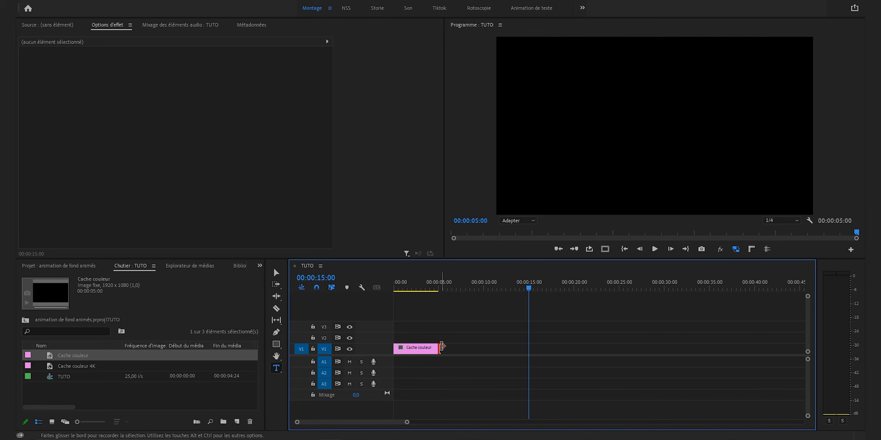
drag(442, 346, 528, 348)
click(455, 289)
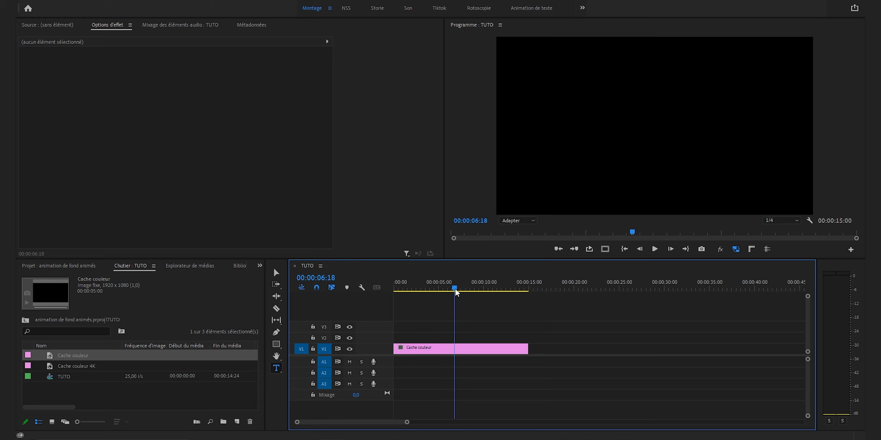
Search the effects for "dégradé", apply the Générer Dégradé to the Cache couleur clip, and set its end colour to 61FFD1
key(shift+7)
text(d)
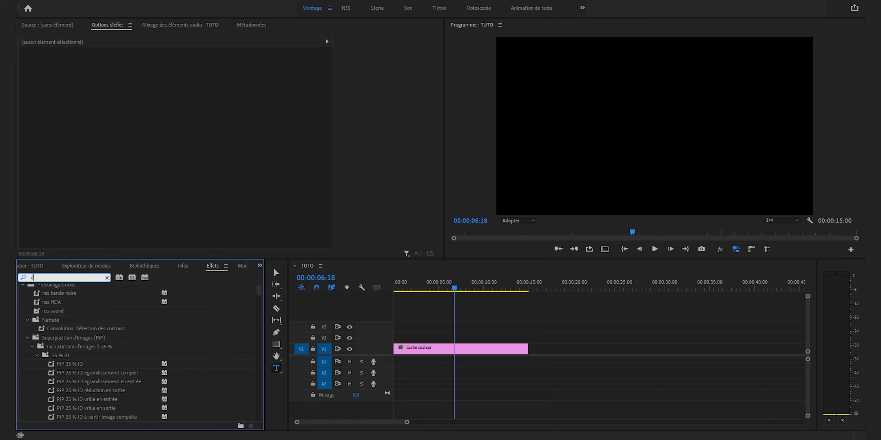
text(égradé)
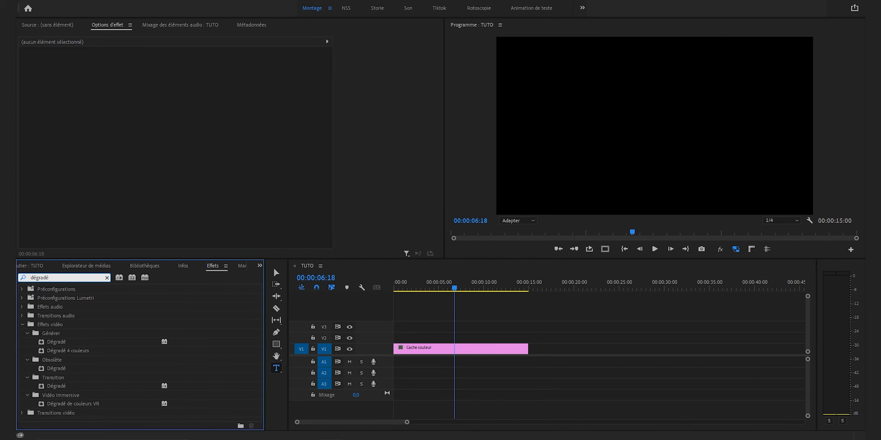
drag(57, 342, 415, 351)
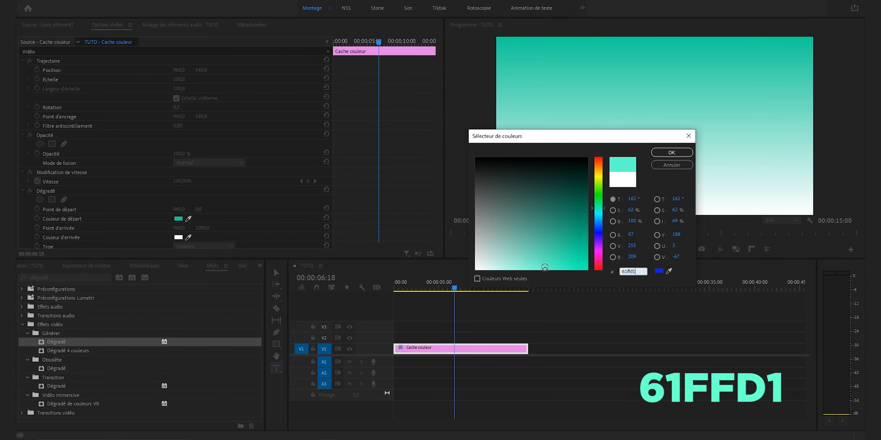
key(Return)
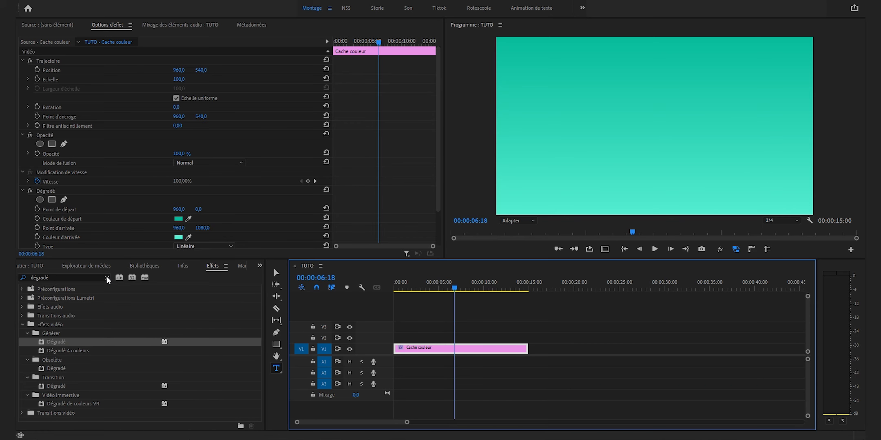
Search the effects for "onde" and apply Onde progressive to the Cache couleur clip
click(107, 277)
click(95, 274)
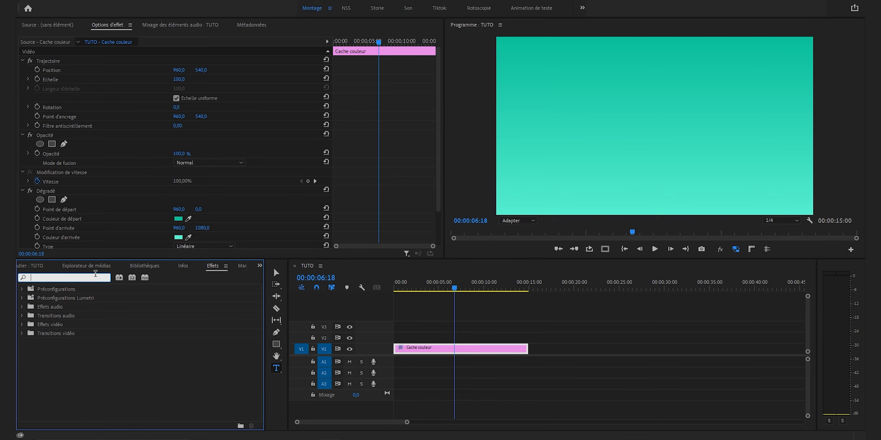
text(onde)
drag(62, 343, 432, 351)
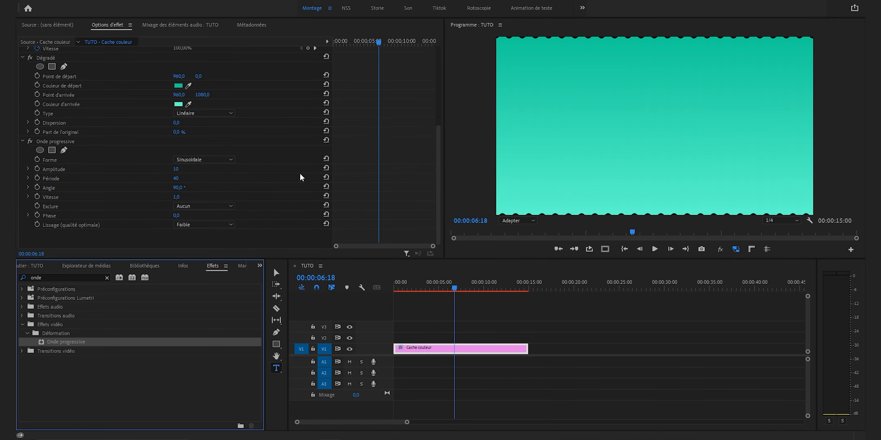
Set the Onde progressive shape to Dents de scie, its amplitude to 300 and its angle to 135°
click(212, 160)
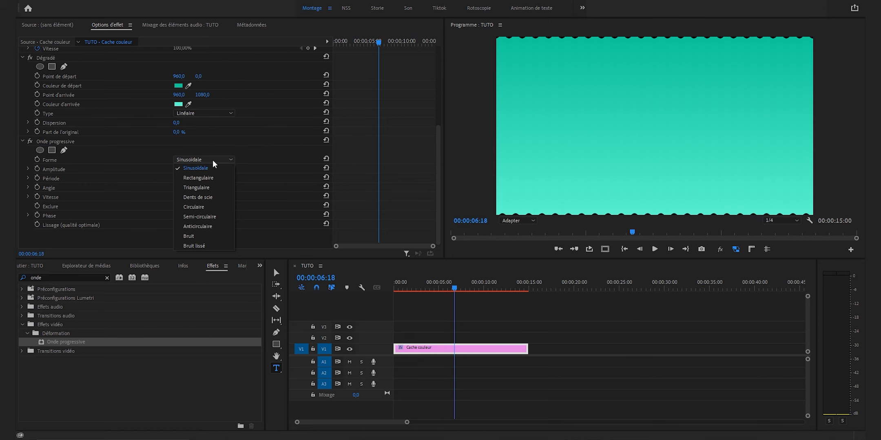
click(214, 196)
click(176, 169)
text(300)
key(Return)
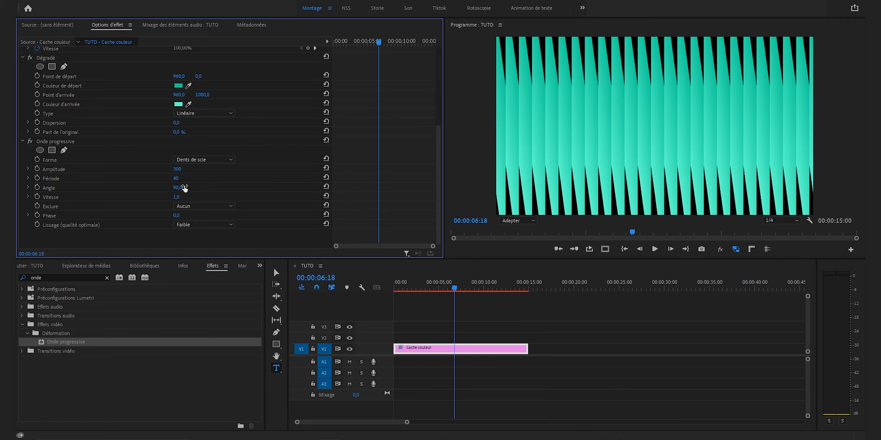
click(185, 189)
text(135)
key(Return)
Scale the Cache couleur clip up to 170
scroll(84, 71, up, 5)
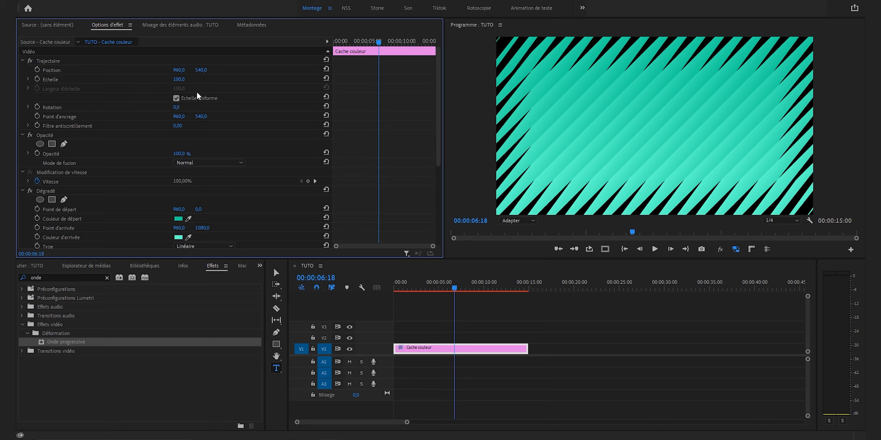
text(170)
key(Return)
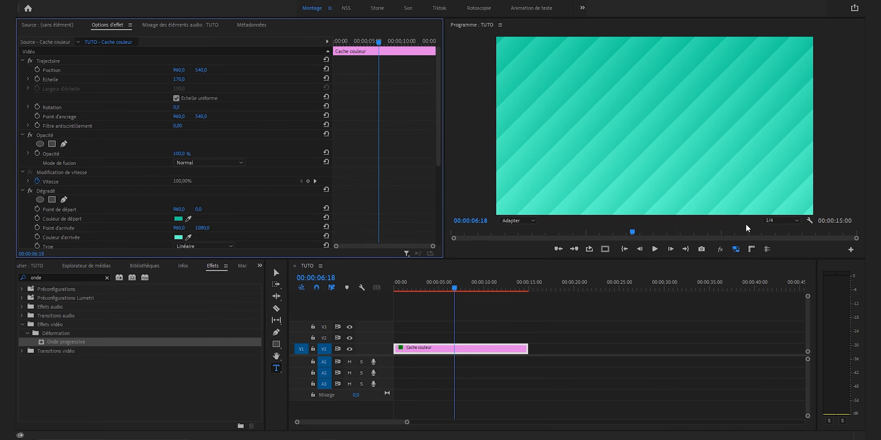
Nest the Cache couleur clip into a new sequence named fond
scroll(387, 161, down, 5)
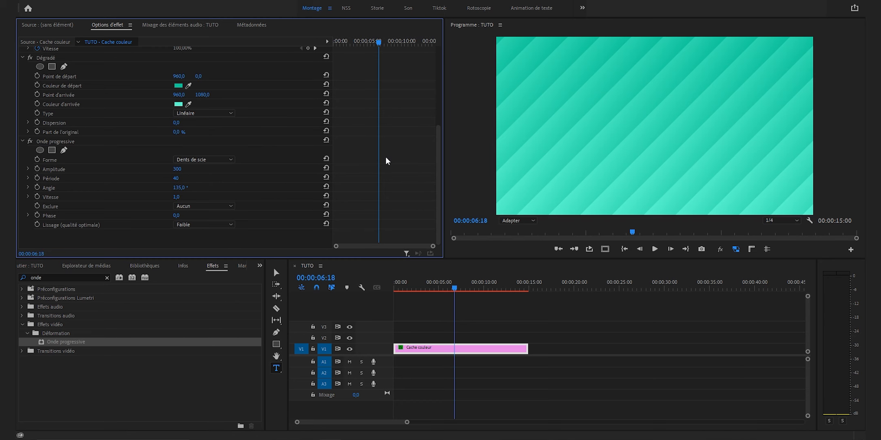
right_click(502, 352)
click(550, 230)
text(fond)
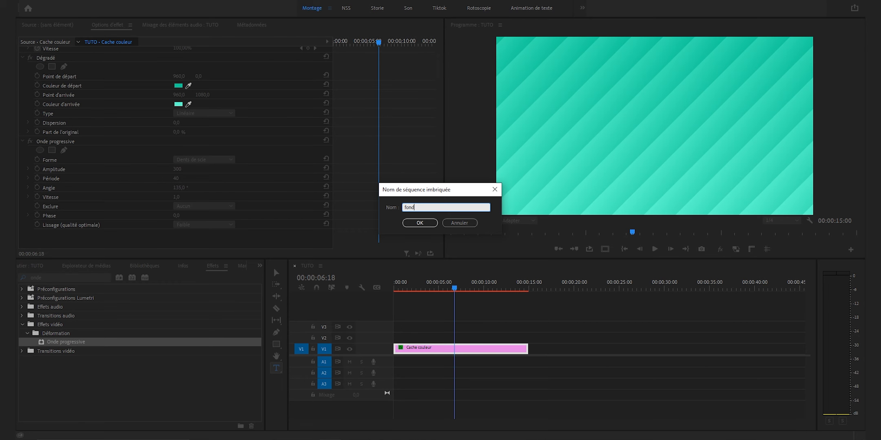
click(427, 225)
Search the effects for "lens", apply Lens Distortion to the nested fond clip, and set its Curvature to 50
click(104, 278)
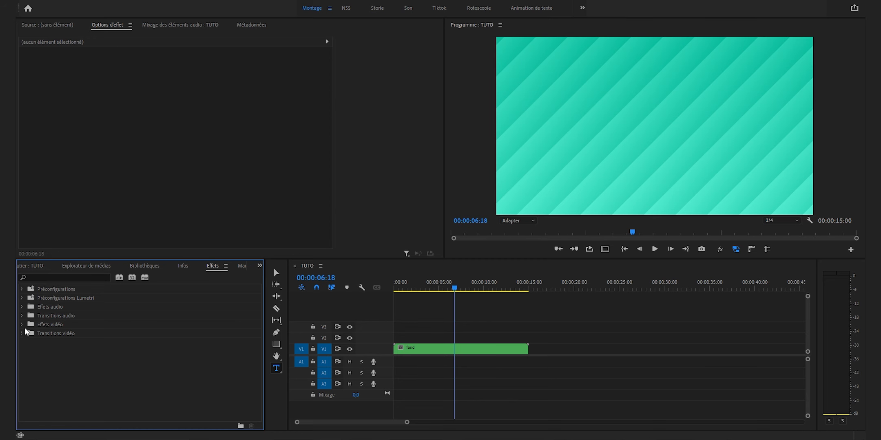
text(lens)
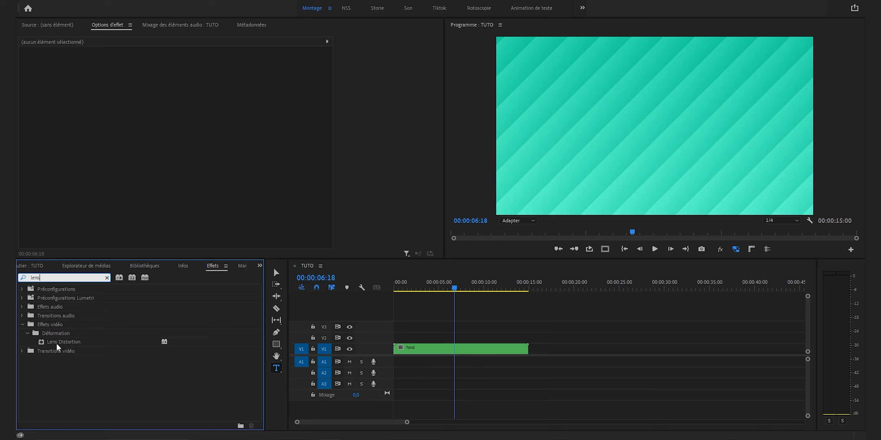
drag(62, 342, 417, 352)
scroll(222, 149, down, 2)
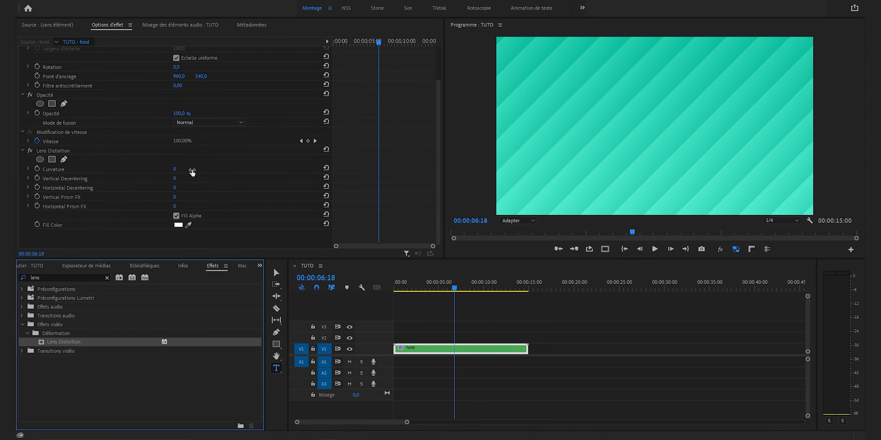
click(176, 169)
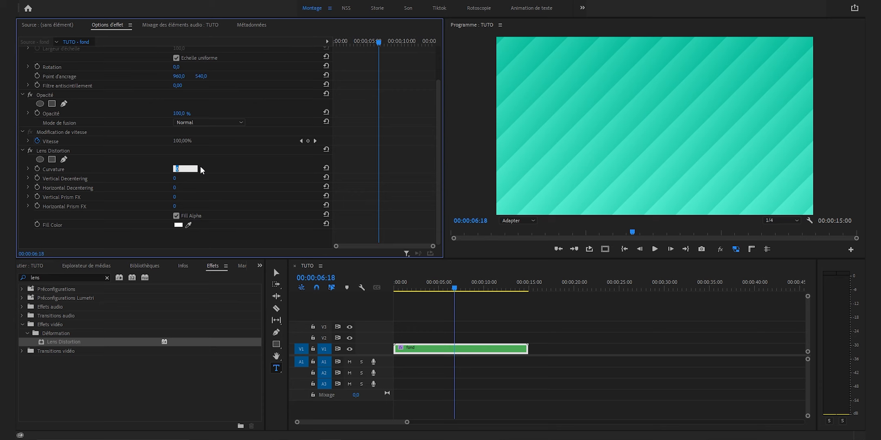
text(50)
key(Return)
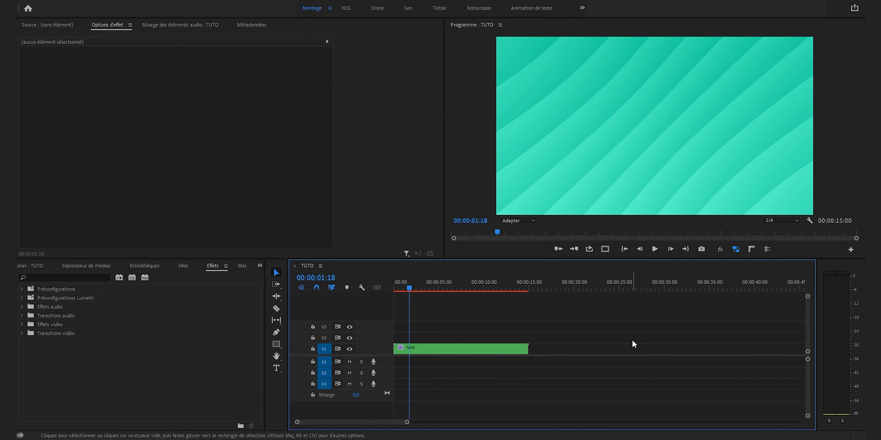
Place Cache couleur on V2 above the fond clip, spanning its full length, and set its scale to 60
key(shift+1)
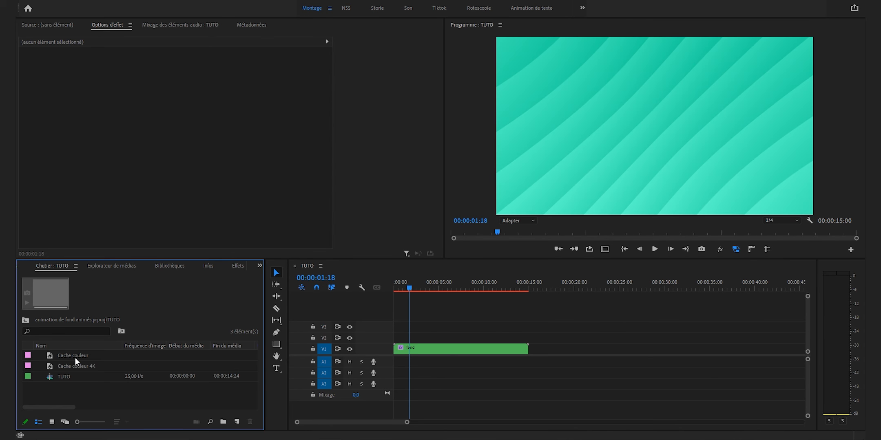
drag(72, 355, 528, 338)
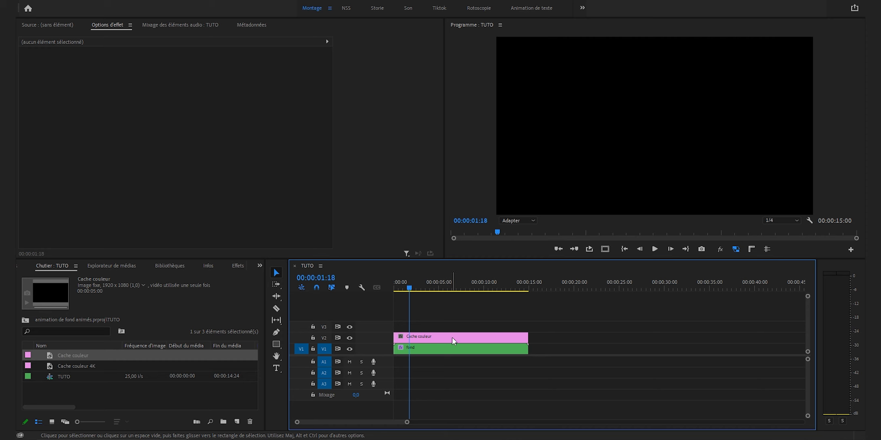
click(431, 339)
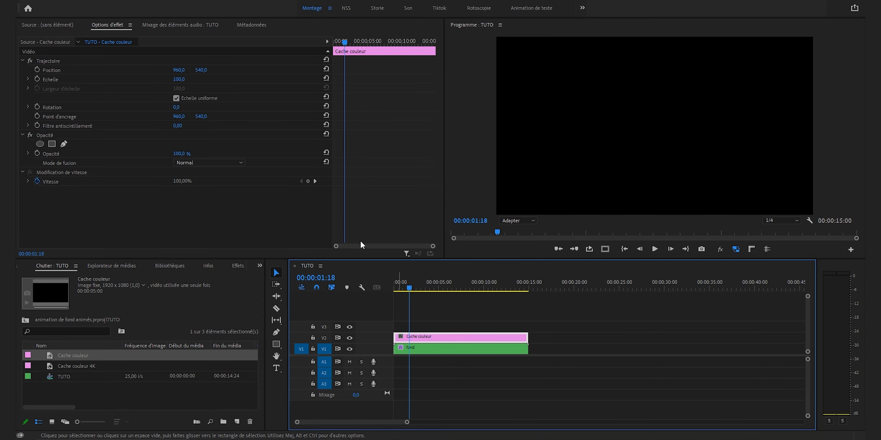
click(183, 78)
text(60)
key(Return)
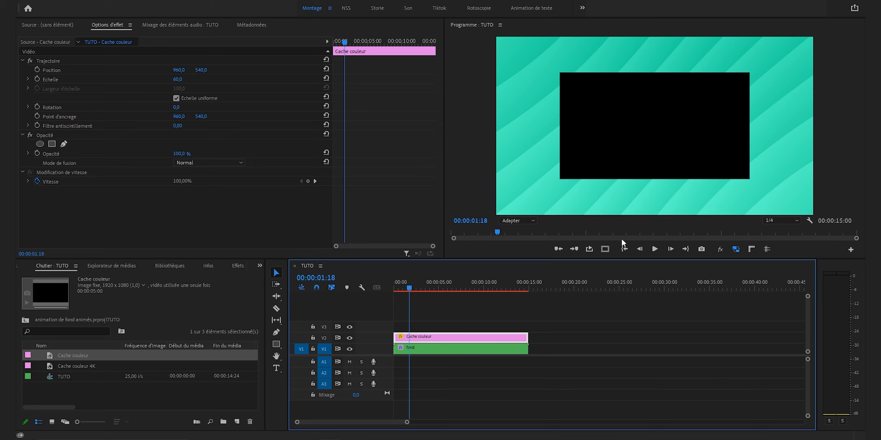
Search the effects for "teinte", apply Teinte to the V2 Cache couleur clip, and set its dark colour to FFE682
click(237, 266)
click(56, 277)
text(teinte)
drag(52, 342, 430, 339)
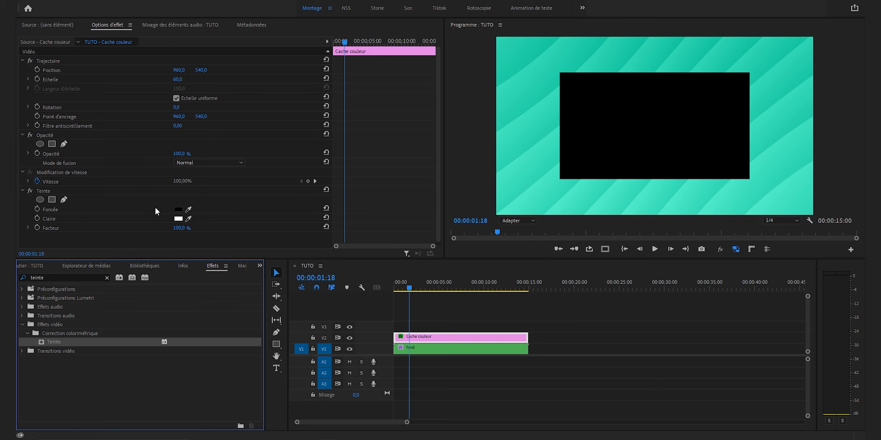
click(63, 212)
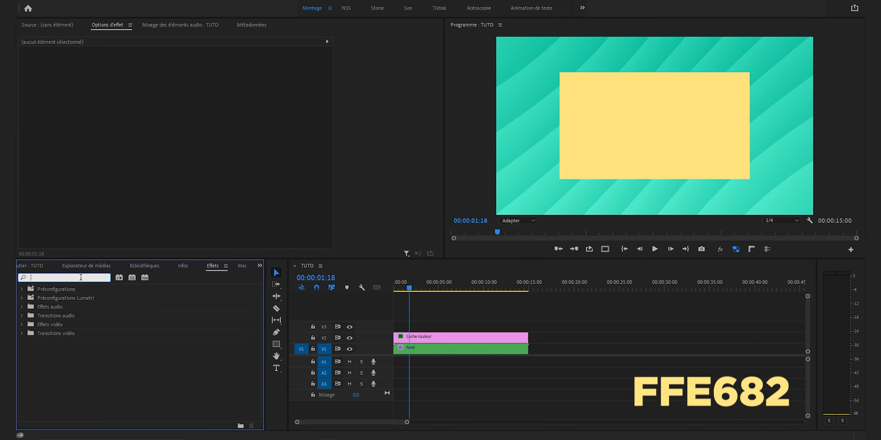
Search the effects for "brui", apply Bruit fractal VR to the V2 Cache couleur clip, and disable its automatic VR properties
text(brui)
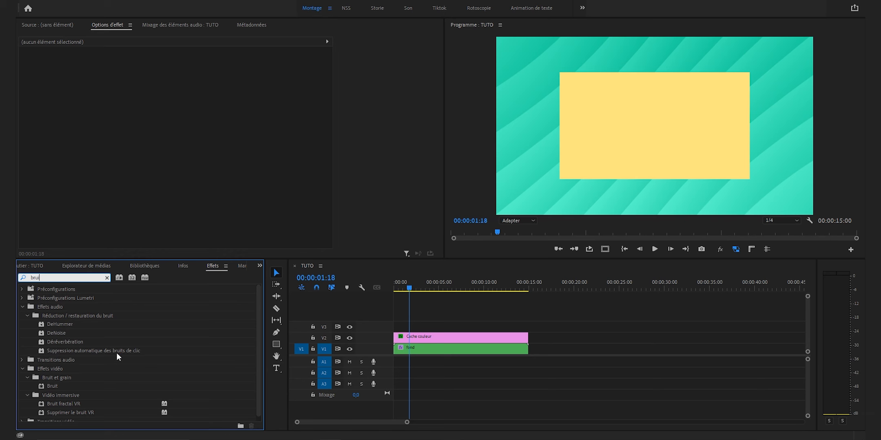
drag(66, 404, 452, 338)
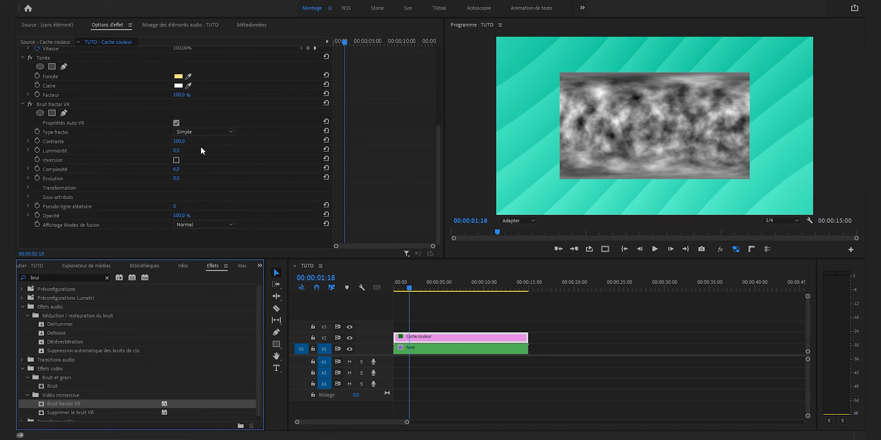
click(176, 123)
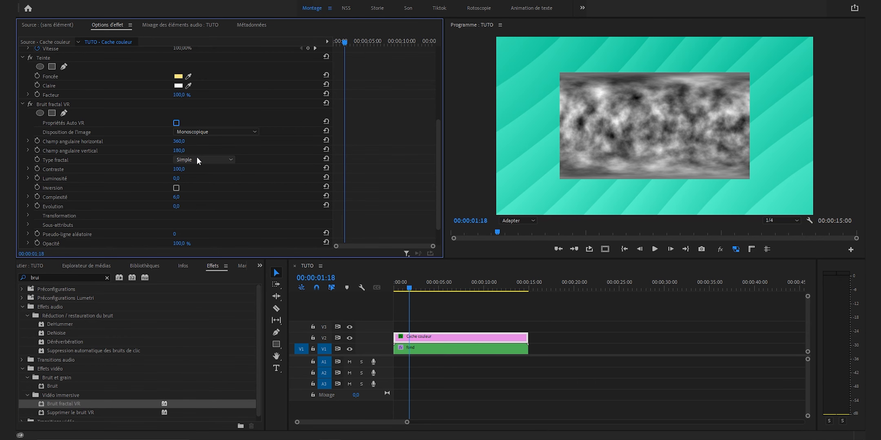
Set the fractal noise's vertical field of view to 122 and its fractal type to Chaînes
click(182, 150)
text(122)
key(Return)
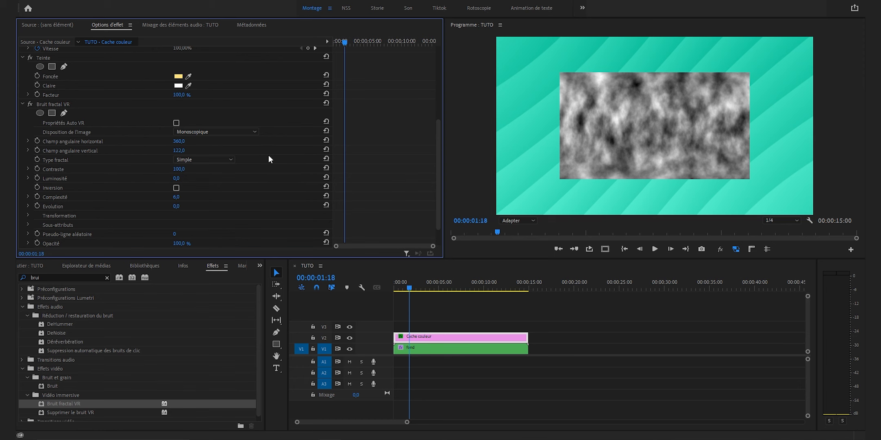
click(222, 159)
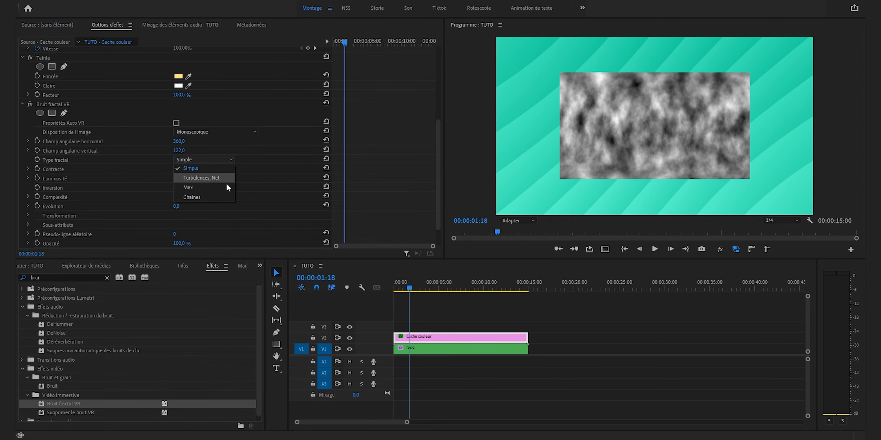
click(221, 197)
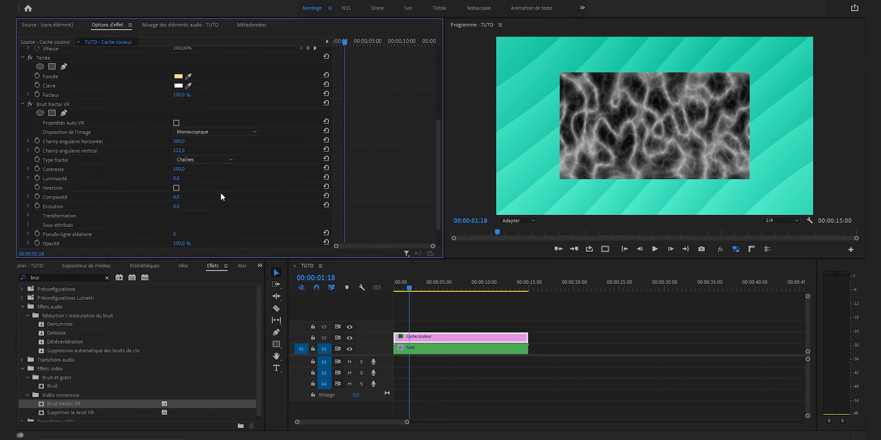
Animate the fractal noise's Panoramique (axe Y) from 0 at the clip's start to 720° at its end
drag(350, 42, 322, 43)
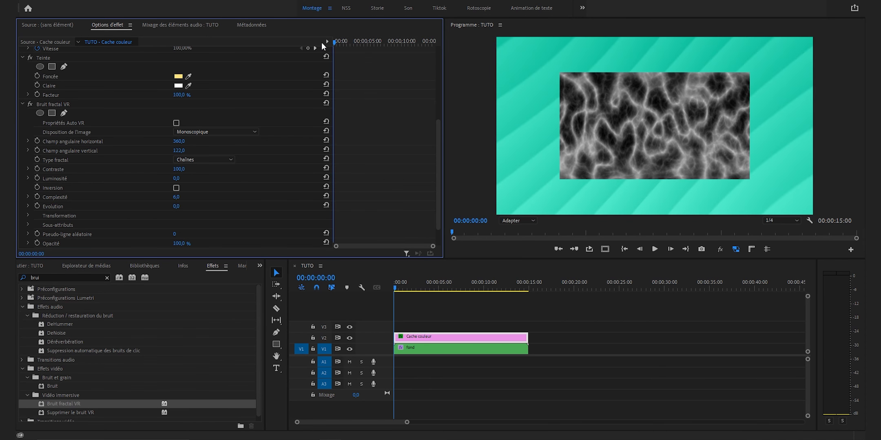
scroll(107, 188, down, 2)
click(28, 187)
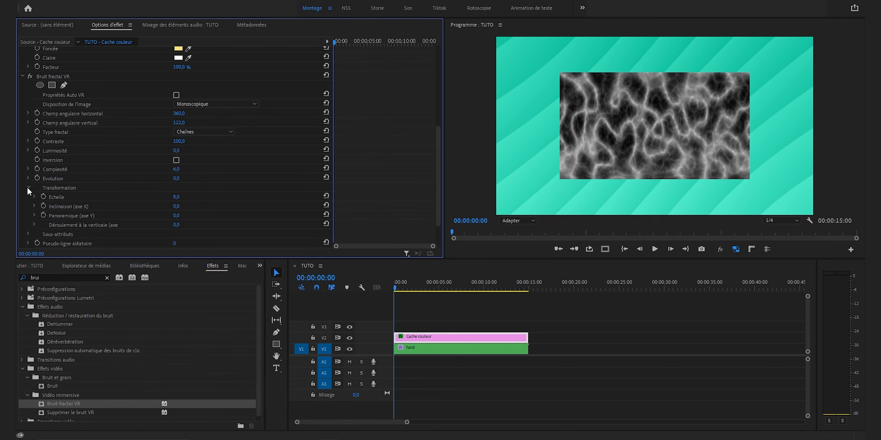
click(43, 216)
click(381, 43)
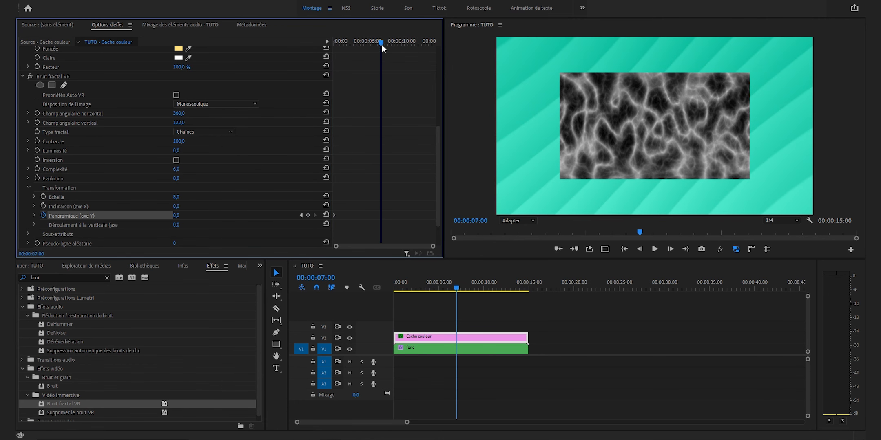
click(176, 215)
text(2)
text(x)
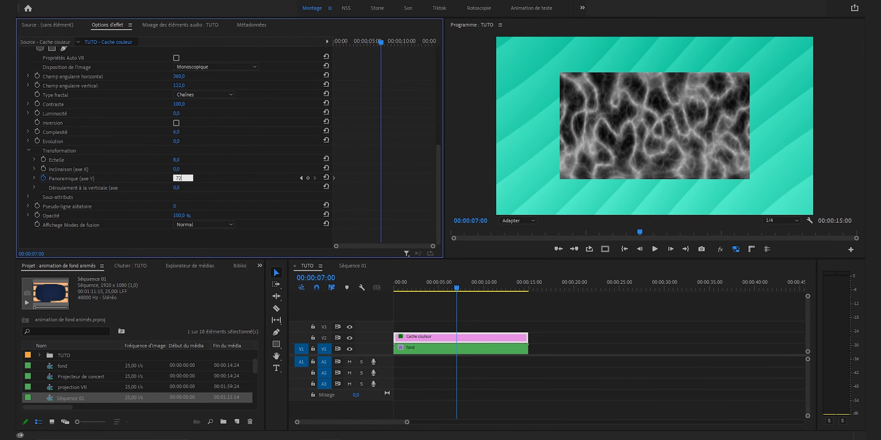
key(Return)
drag(380, 178, 443, 188)
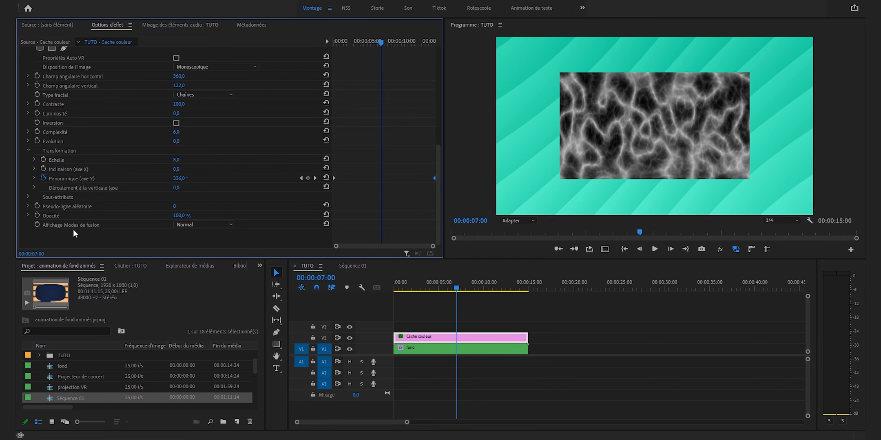
Set the fractal noise's blending mode to Ecran and play the sequence from near its start
click(216, 225)
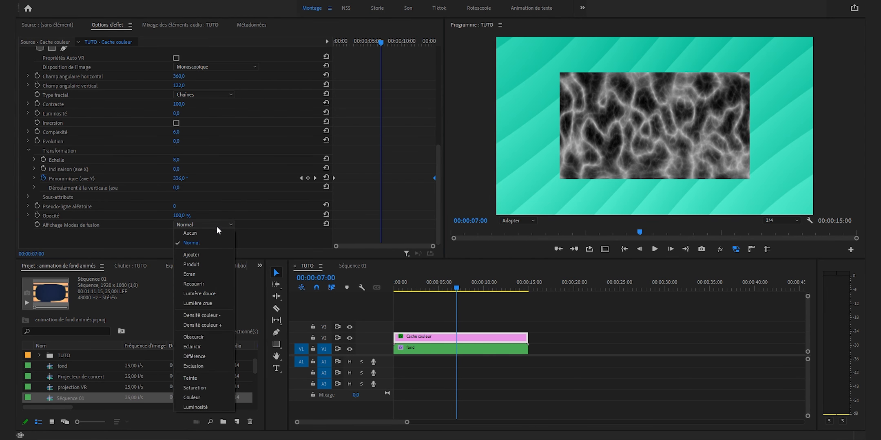
click(219, 276)
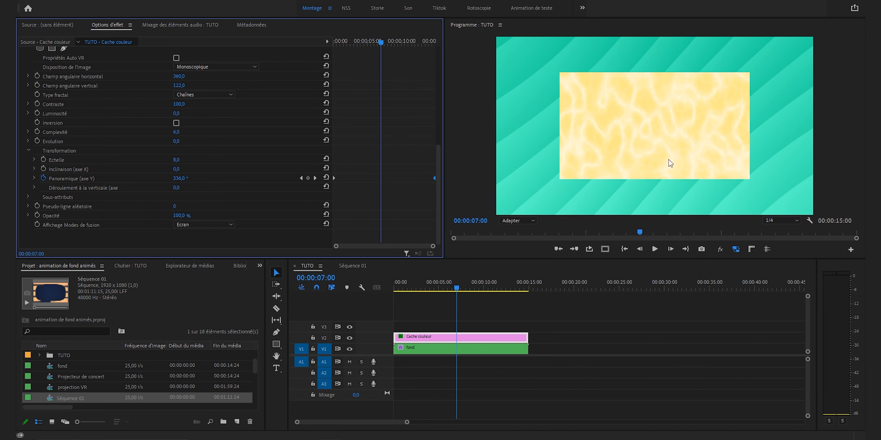
click(398, 282)
key(space)
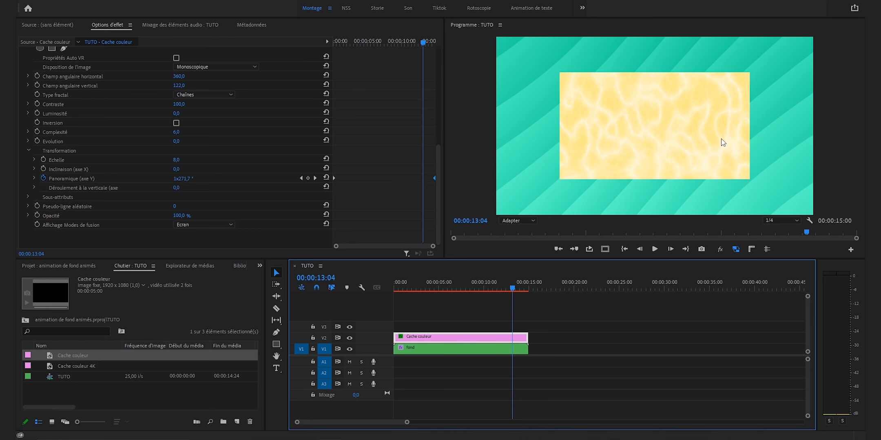
Place another Cache couleur on V3 over the full length of the sequence and turn off its uniform scaling
drag(71, 355, 528, 326)
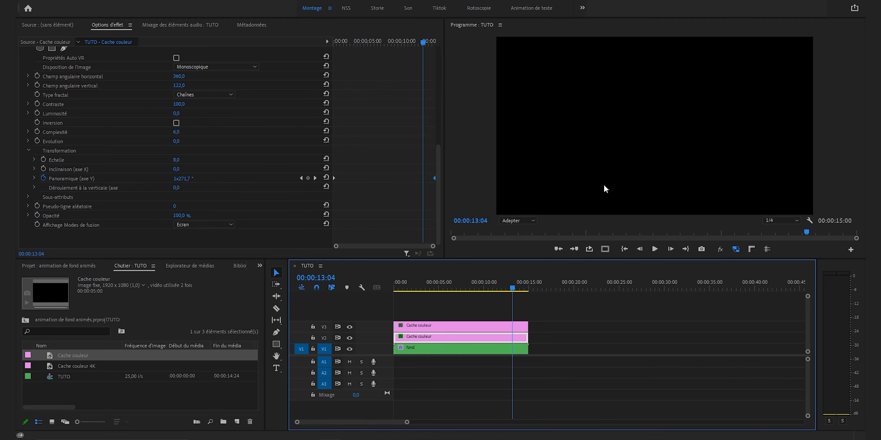
click(412, 329)
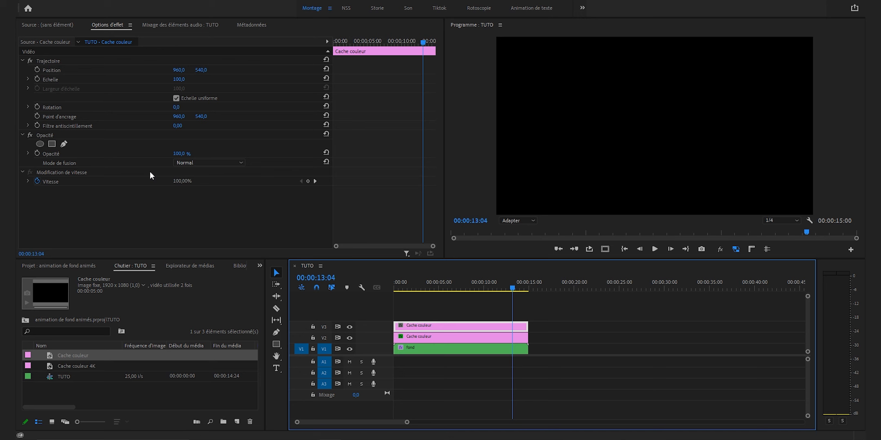
click(175, 99)
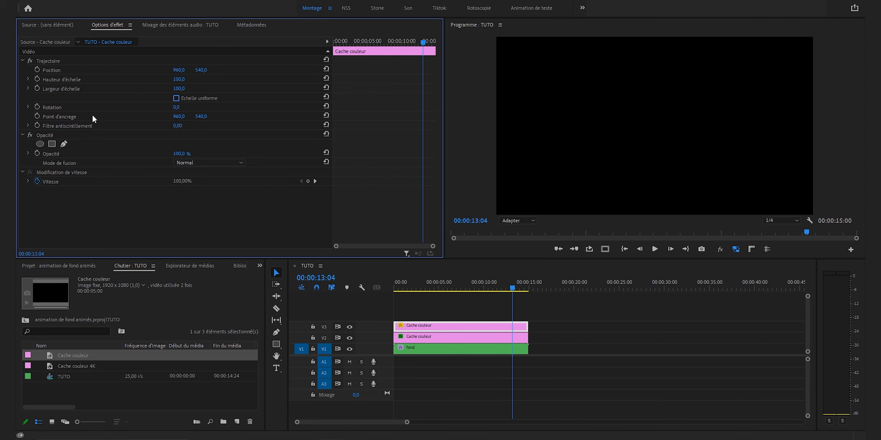
Set the V3 Cache couleur clip's scale height to 55 and its scale width to 57
click(178, 79)
text(55)
key(Return)
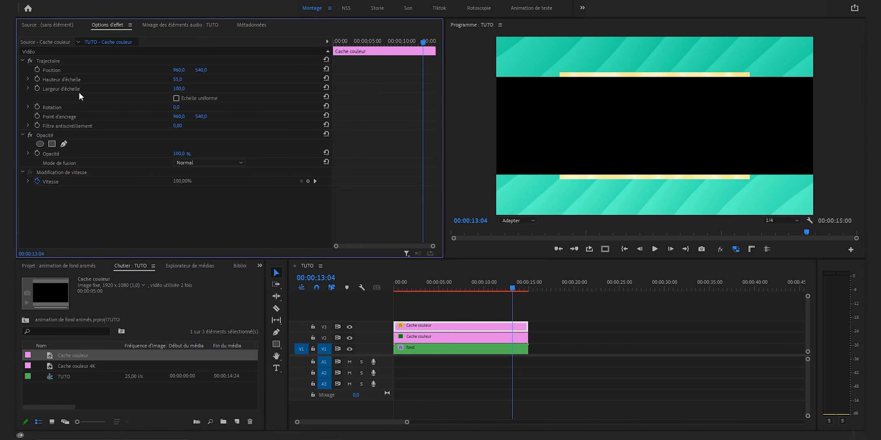
click(178, 88)
text(55)
key(Return)
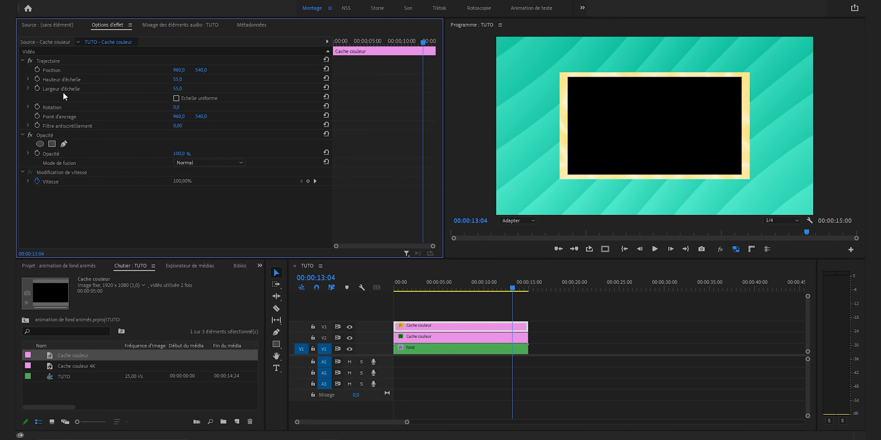
click(175, 89)
text(57)
key(Return)
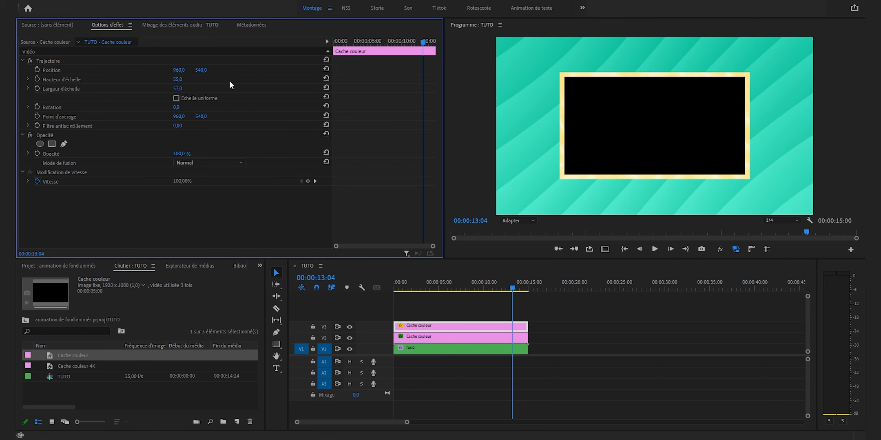
Search the effects for "dégra" and apply the Générer Dégradé effect to the V3 Cache couleur clip
click(190, 267)
scroll(189, 267, down, 2)
drag(52, 278, 23, 273)
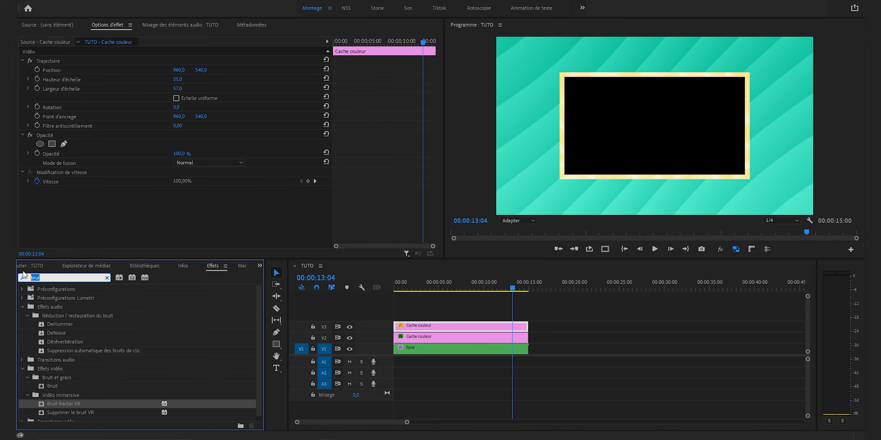
text(f)
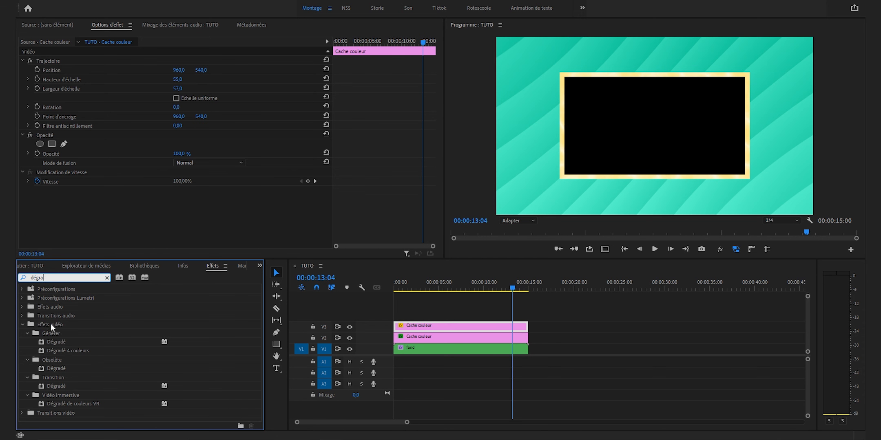
drag(57, 342, 413, 331)
scroll(349, 231, down, 1)
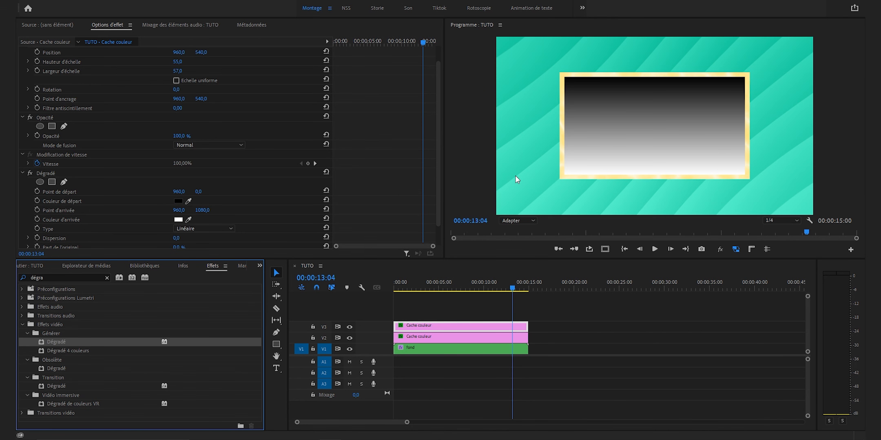
Sample the gradient's start colour from the background's light green lower-right corner and its end colour from the darker upper-left corner
click(188, 200)
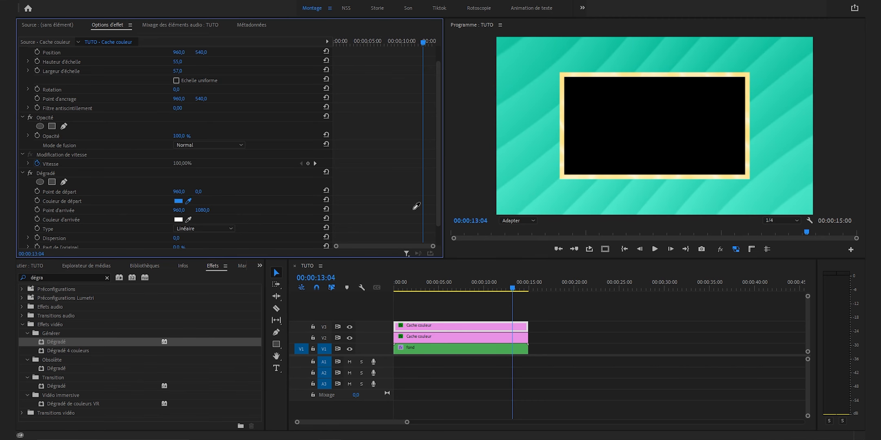
click(803, 213)
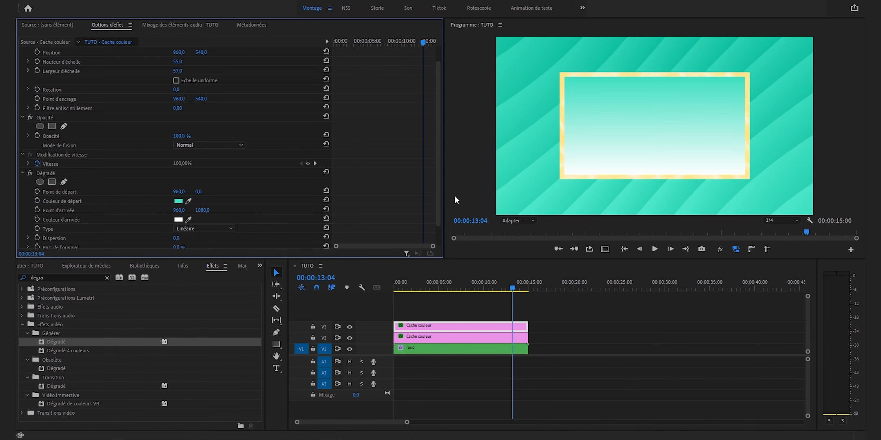
click(188, 201)
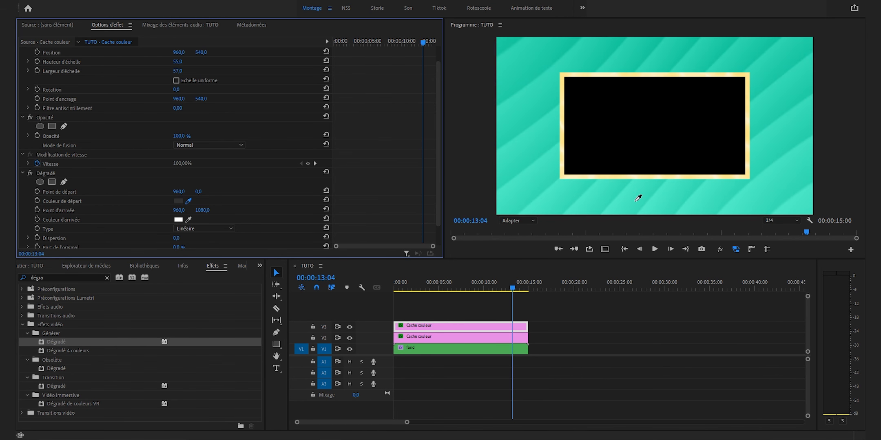
click(805, 212)
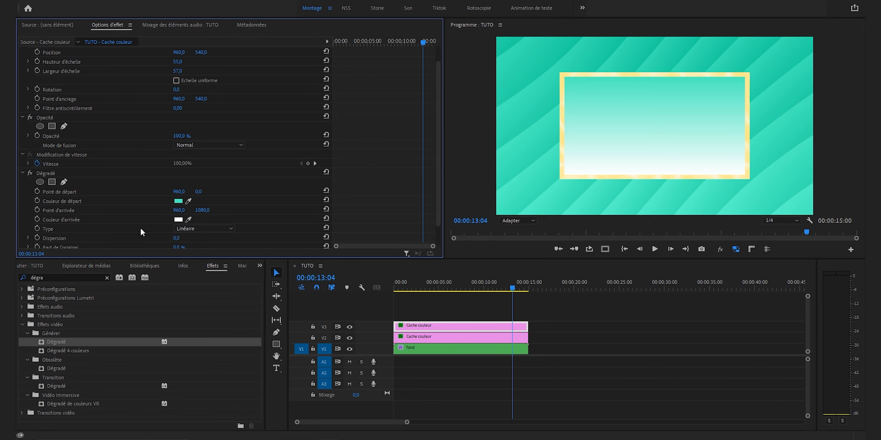
click(190, 218)
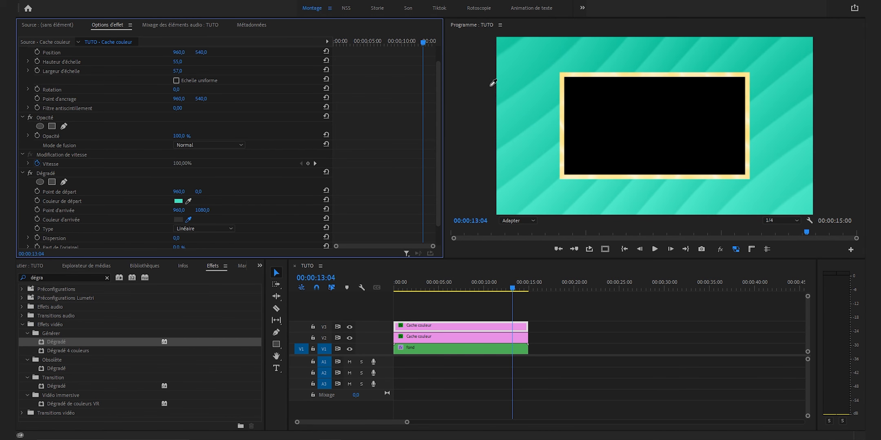
click(500, 41)
Make the gradient Radial, with its start point at 960, 540 and its end point at 0, 540
scroll(62, 202, down, 1)
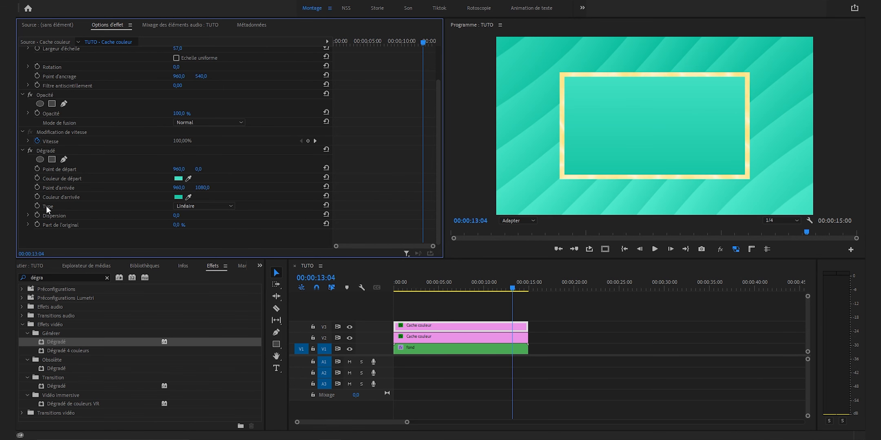
click(197, 208)
click(204, 226)
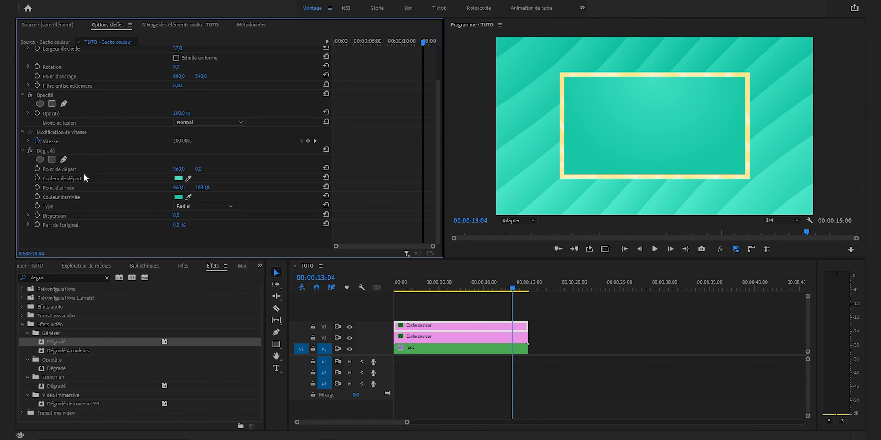
click(198, 170)
text(540)
key(Return)
click(179, 188)
text(0)
key(Tab)
text(540)
key(Return)
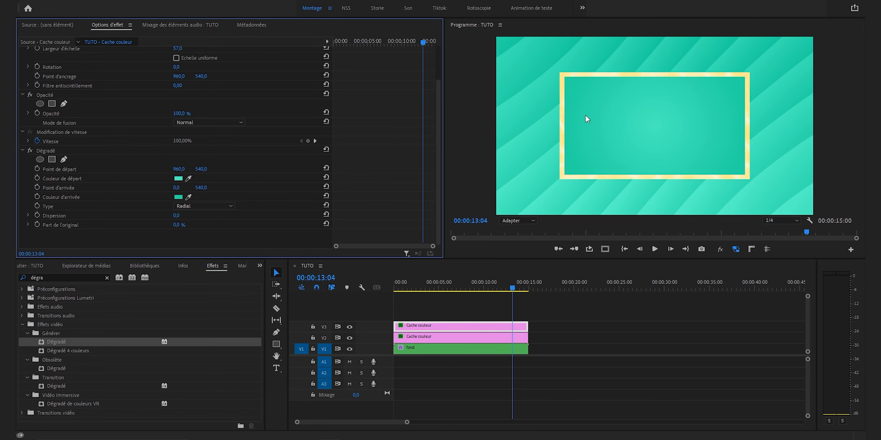
Play the TUTO sequence from the beginning to review the animated frame and background
click(322, 296)
key(Home)
key(space)
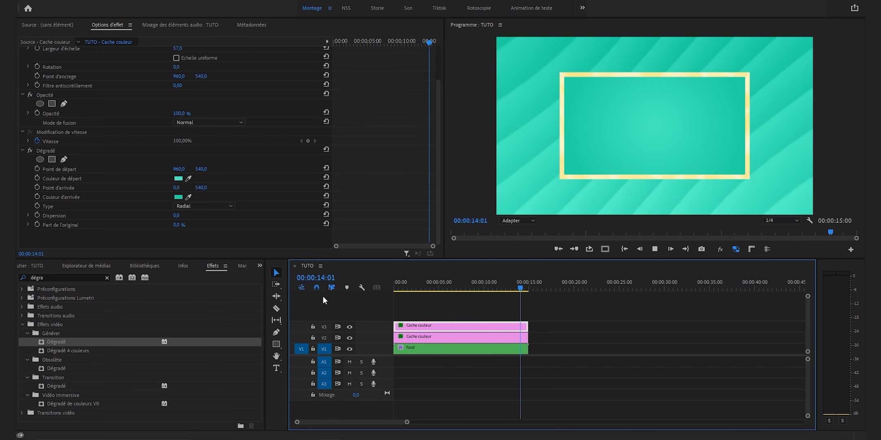
key(space)
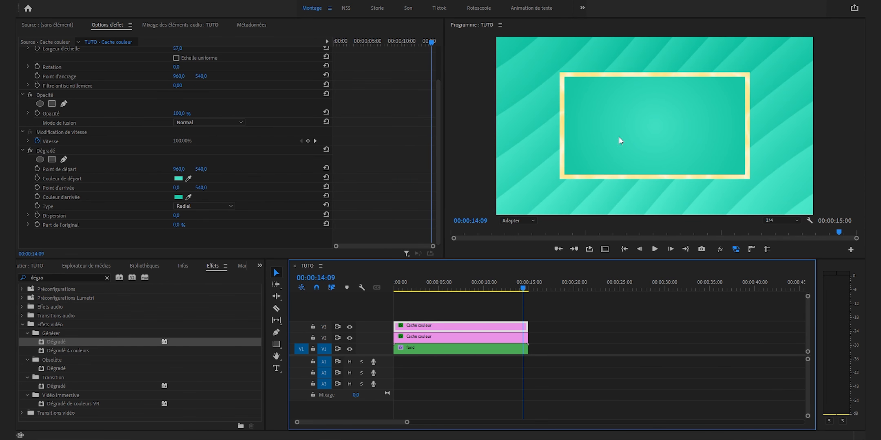